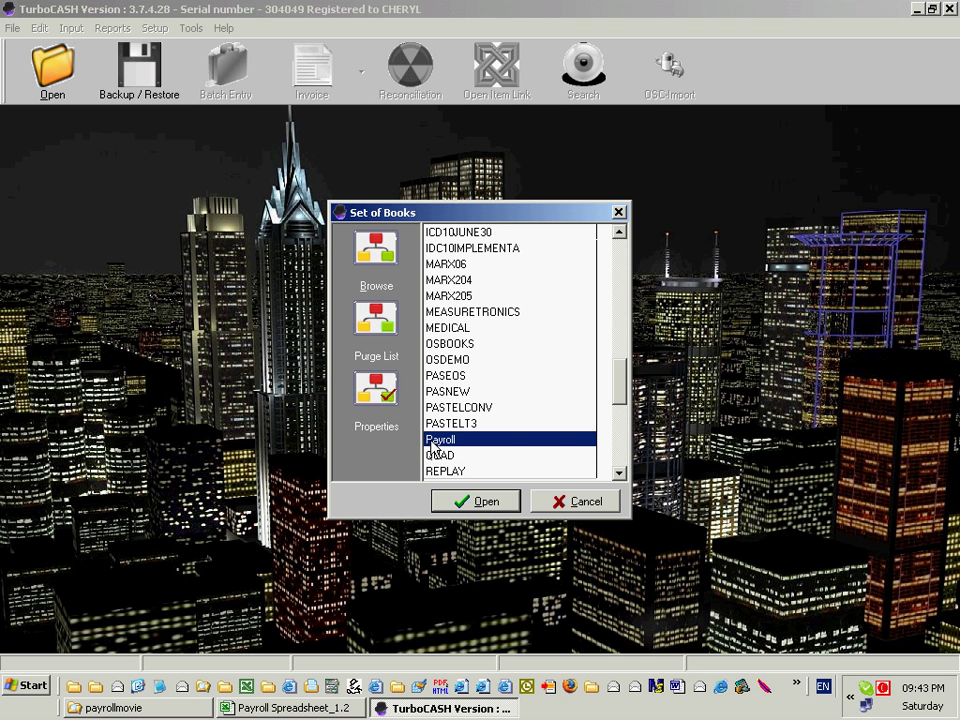
Open the Payroll set of books and view its trial balance on screen for March 2006 to February 2007
left_click(471, 505)
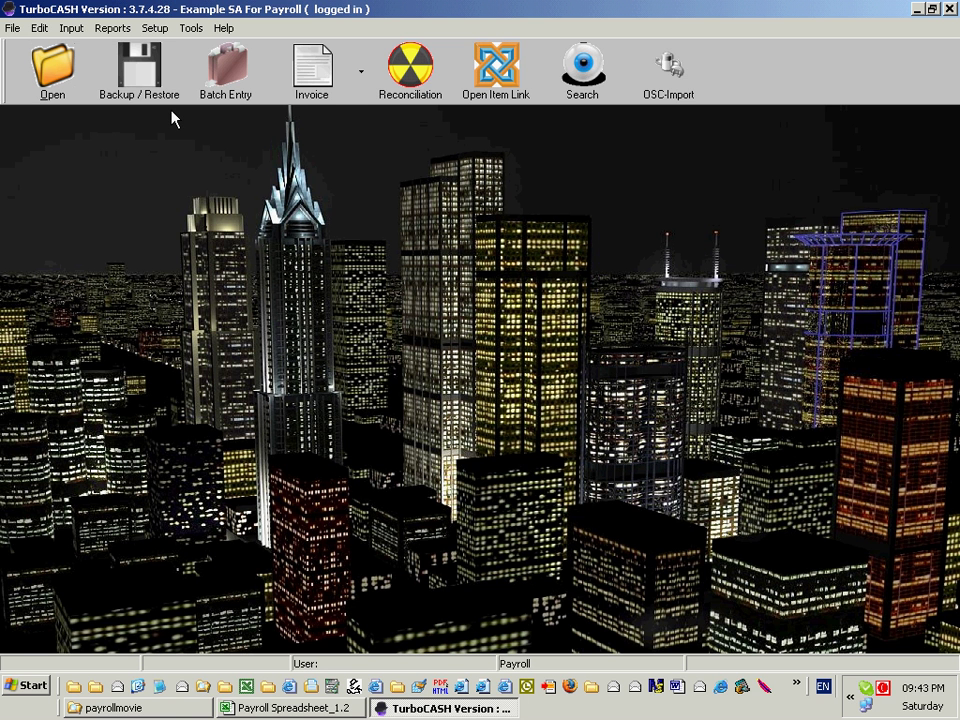
left_click(113, 28)
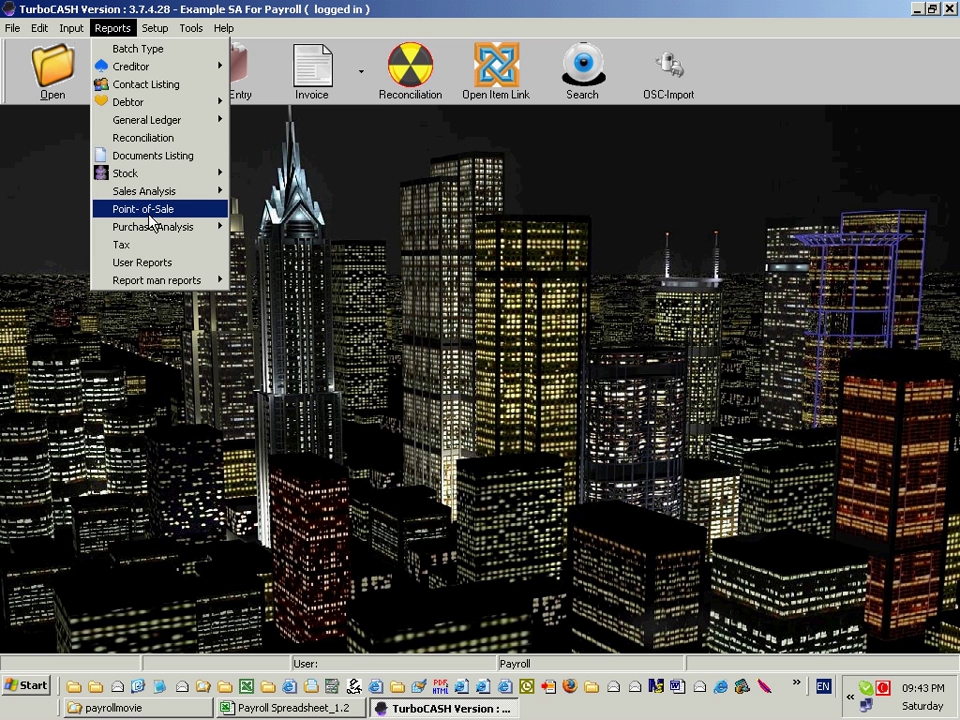
mouse_move(208, 124)
left_click(447, 394)
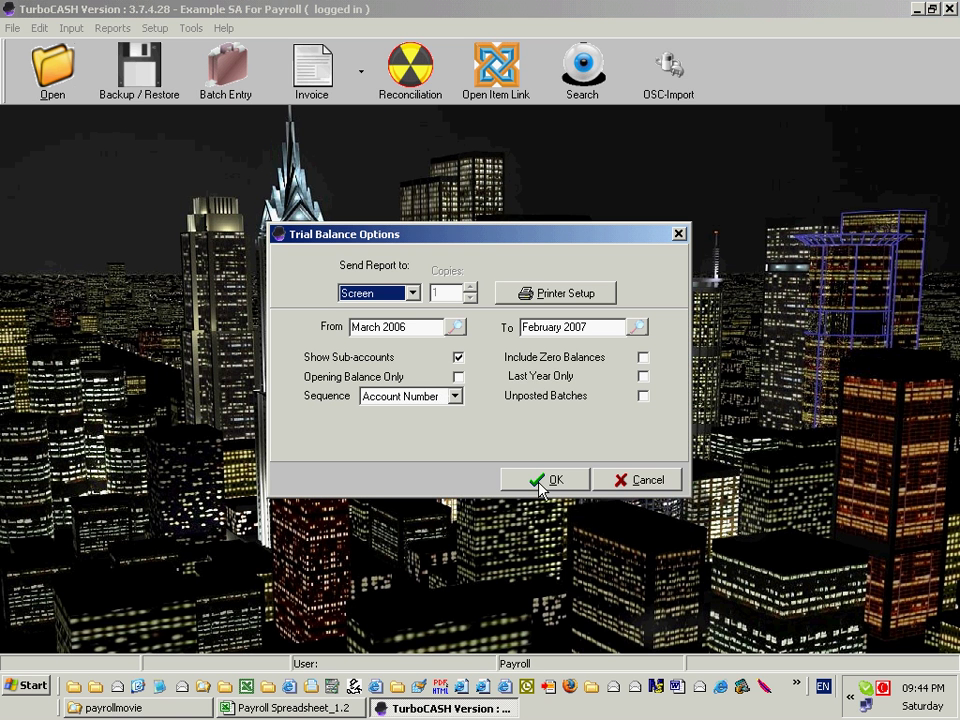
left_click(539, 484)
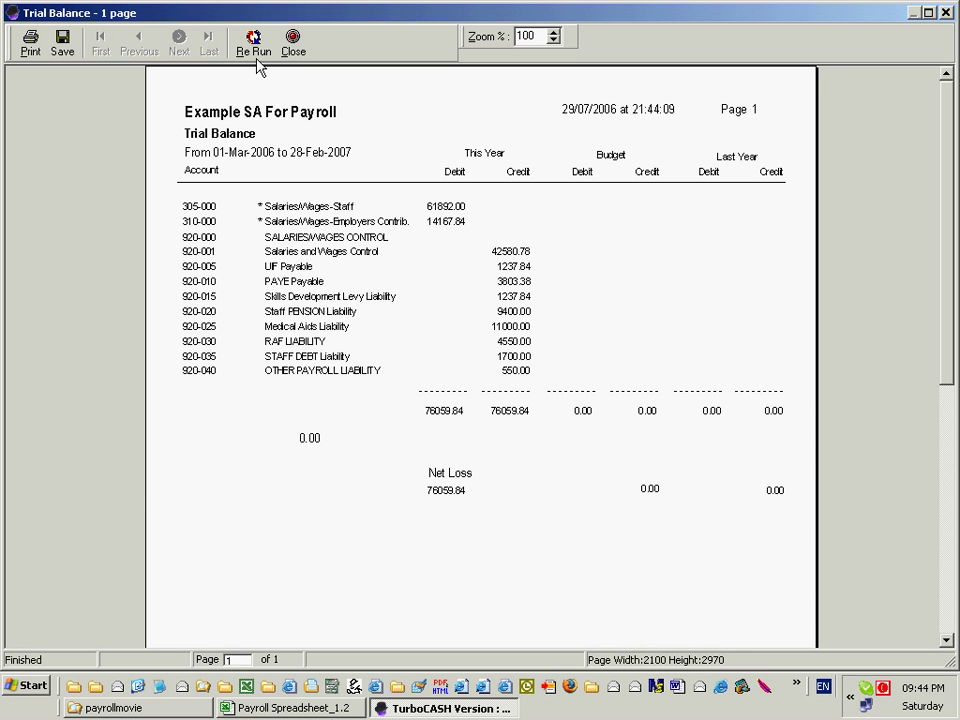
left_click(295, 52)
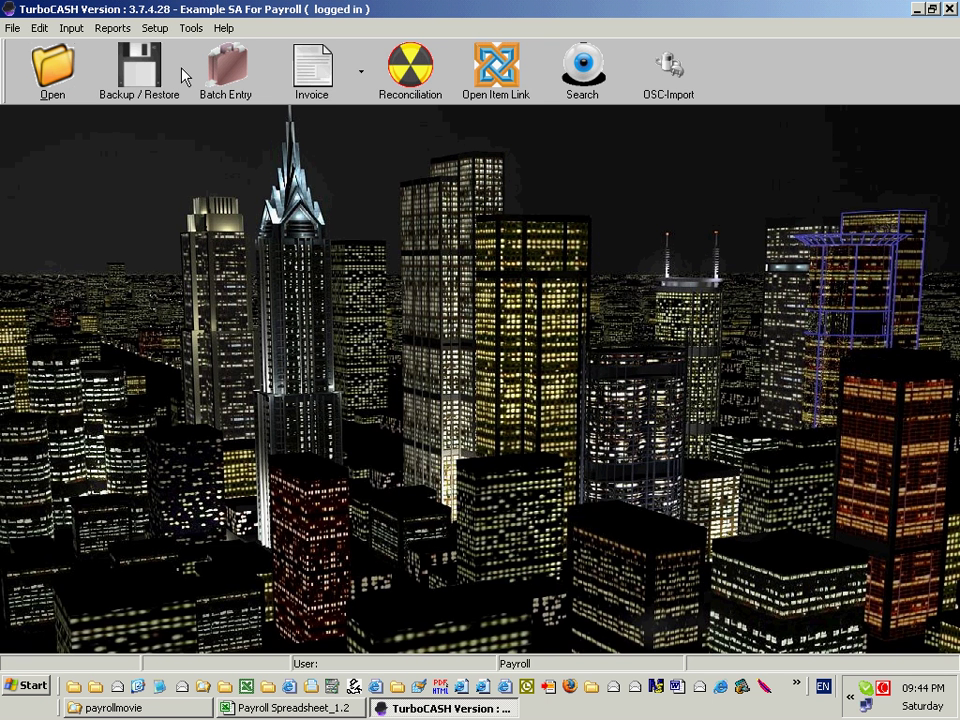
Clear the set of books without using current balances as opening balances, and check the trial balance on screen
left_click(191, 28)
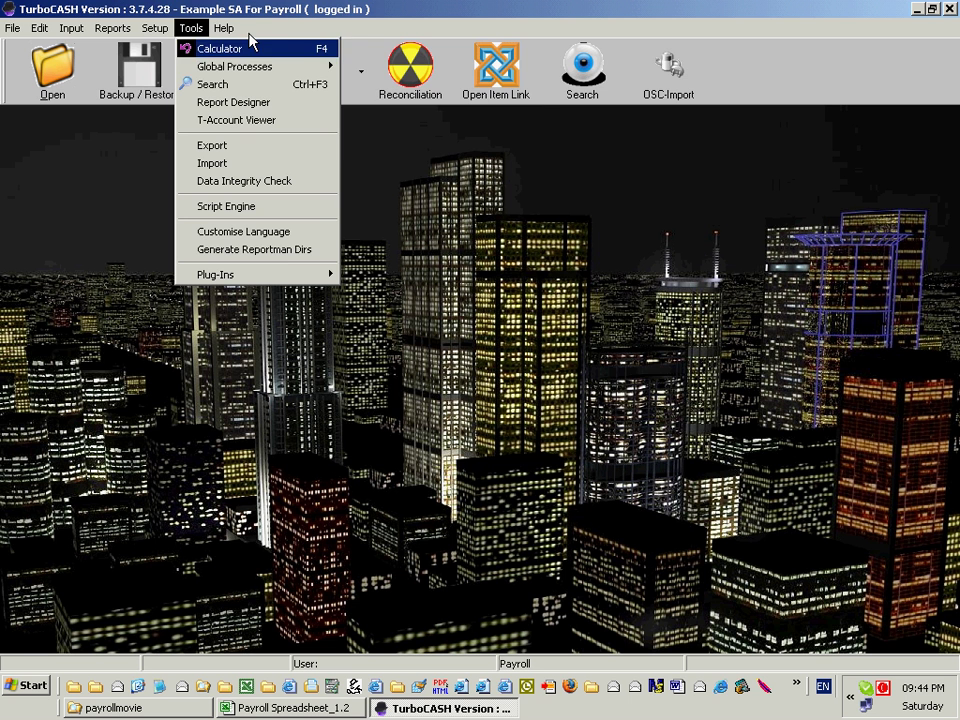
mouse_move(290, 73)
left_click(390, 66)
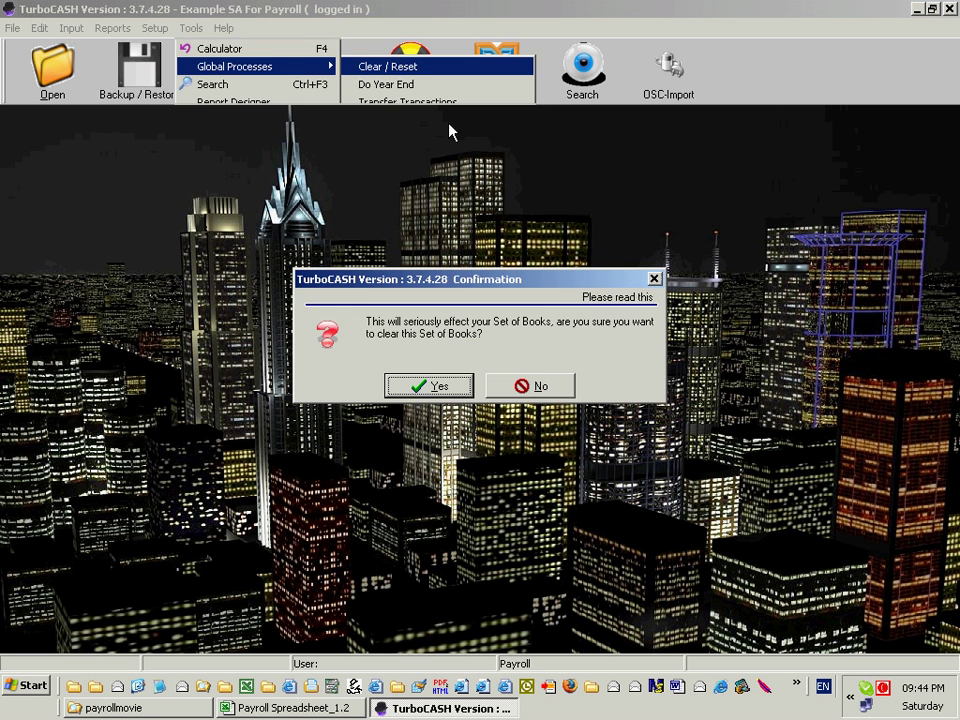
left_click(440, 386)
left_click(533, 393)
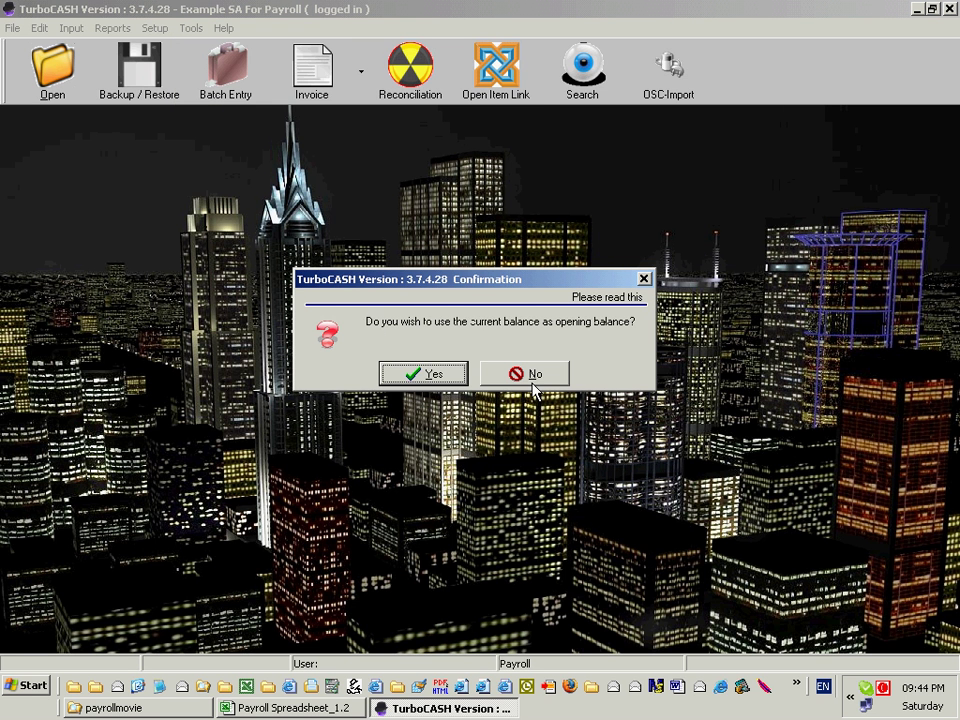
left_click(533, 380)
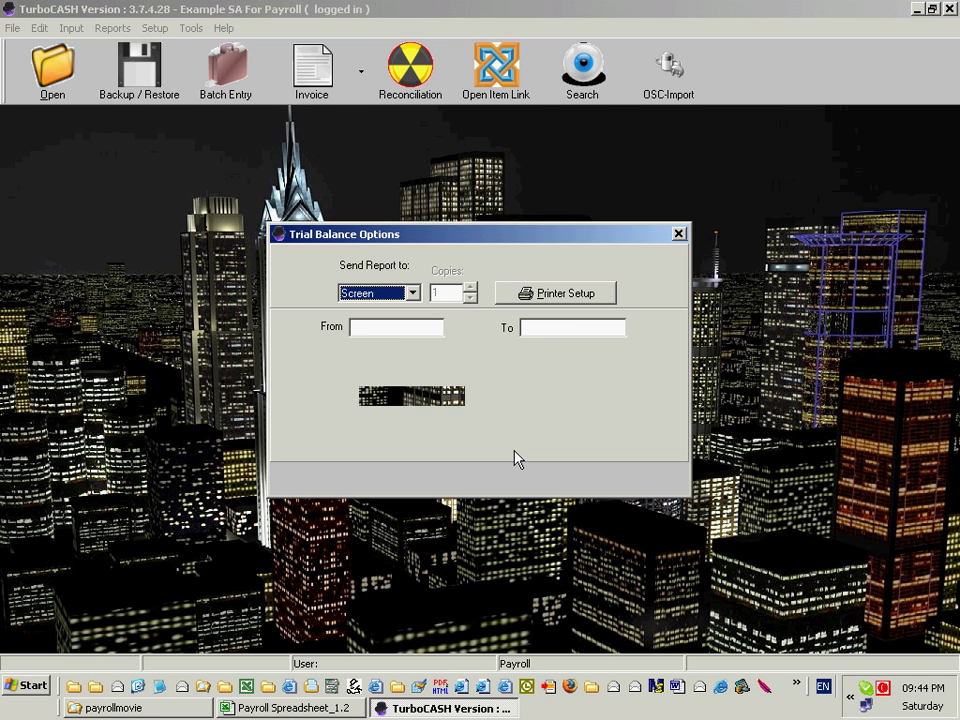
left_click(530, 481)
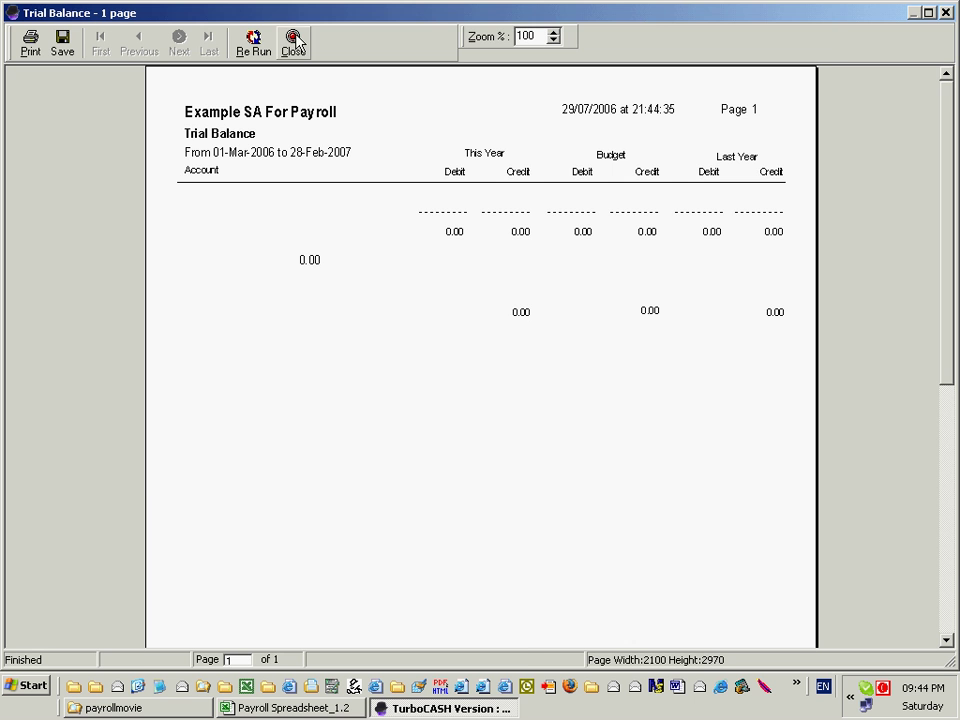
left_click(293, 42)
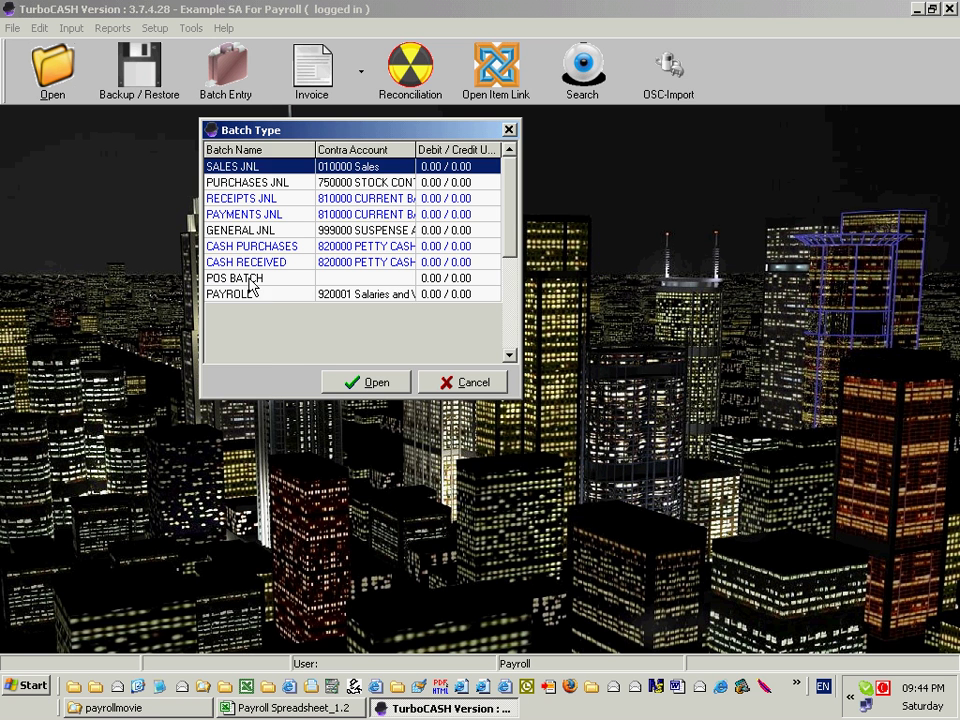
Import the delimited text file payroll_imprt into the PAYROLL batch, listing all file types in details view sorted by date, newest first
left_click(256, 296)
right_click(256, 298)
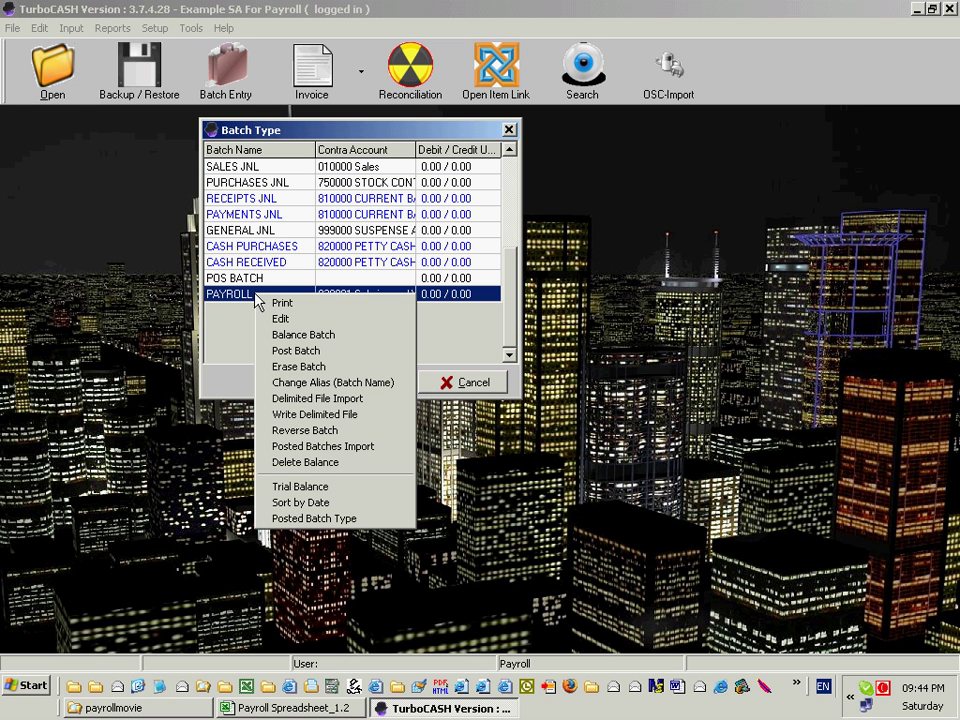
left_click(340, 399)
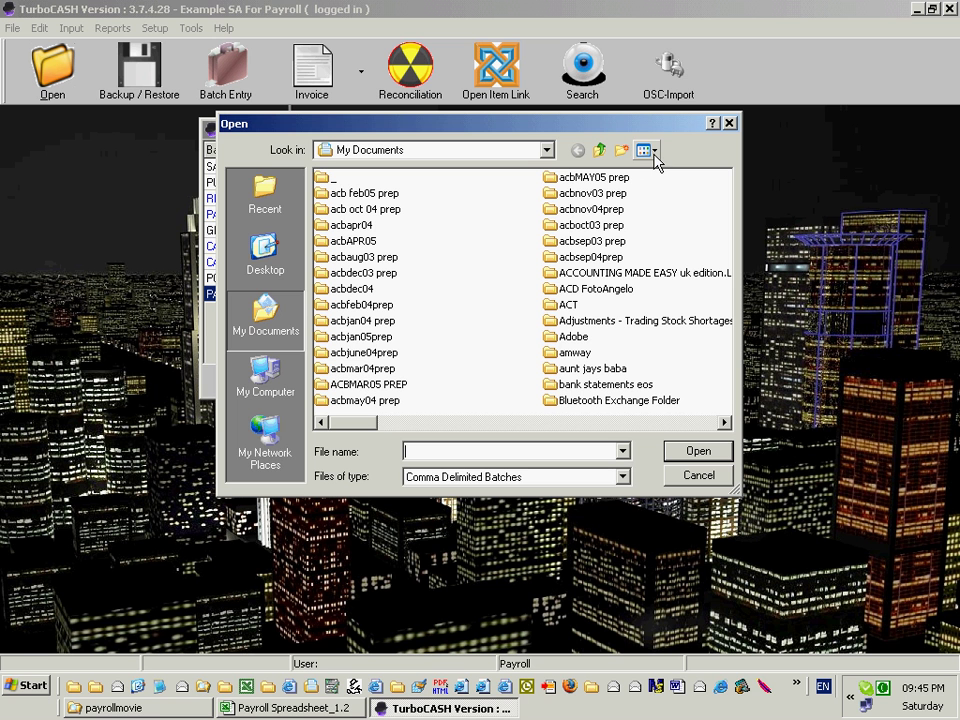
left_click(622, 478)
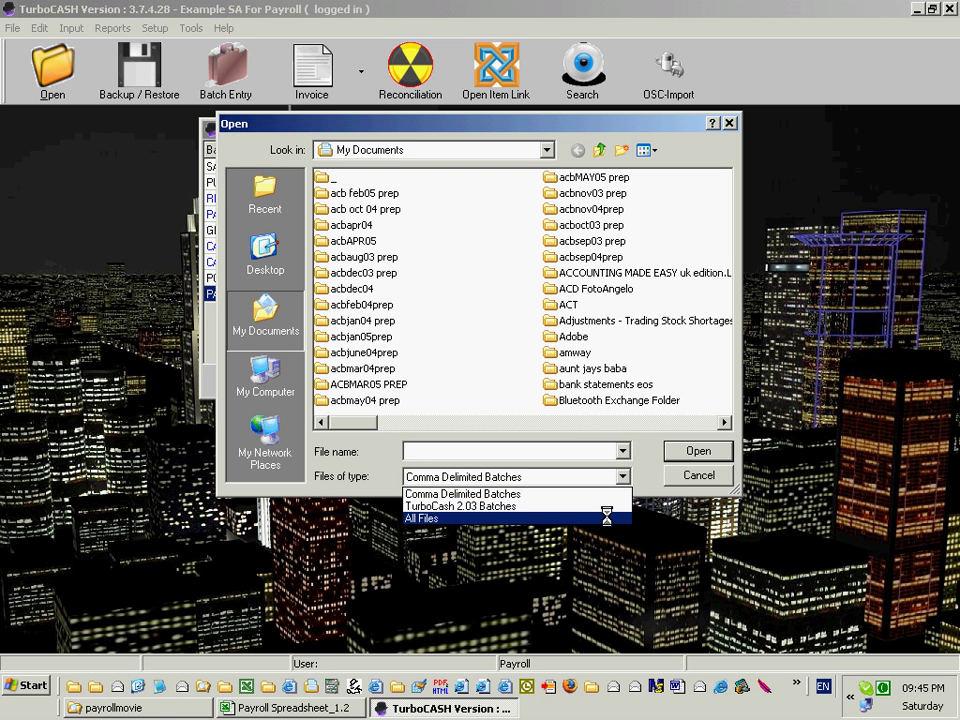
left_click(606, 516)
left_click(651, 152)
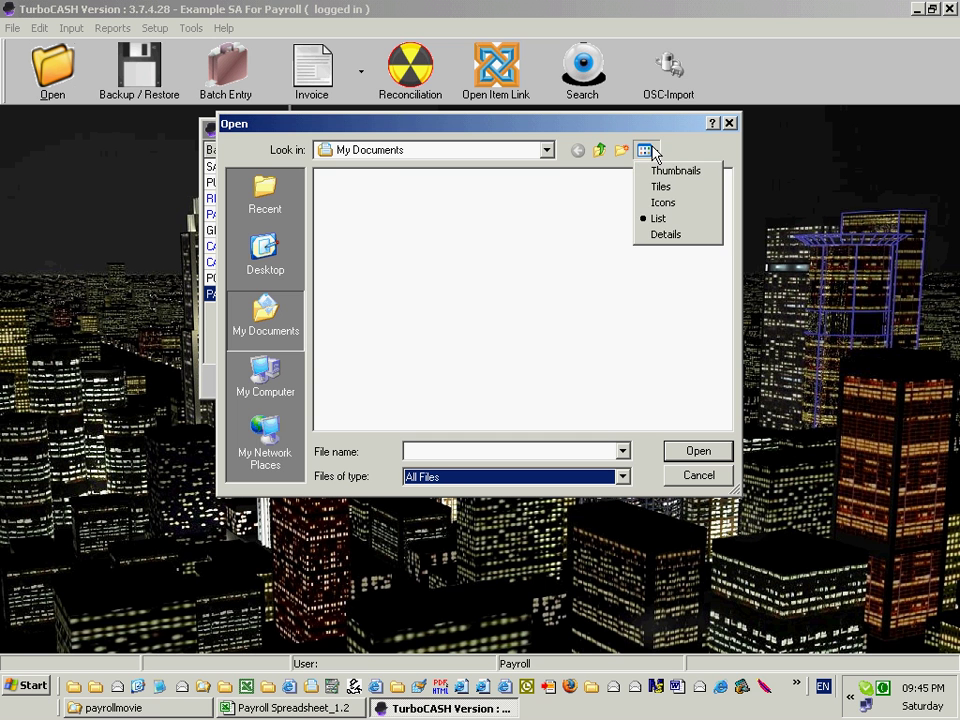
left_click(662, 234)
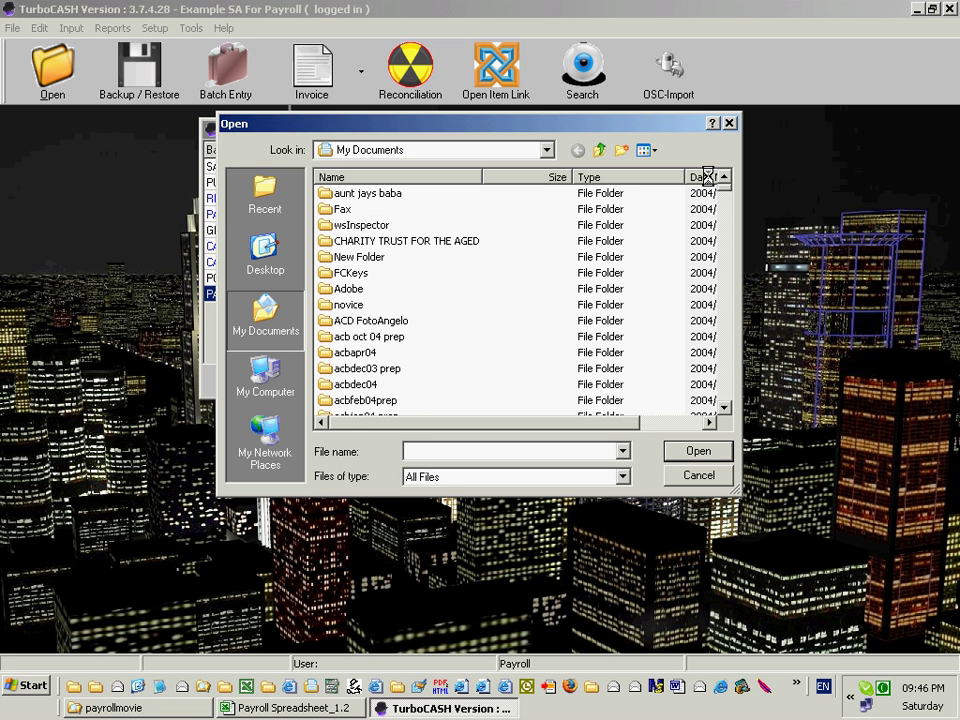
left_click(700, 177)
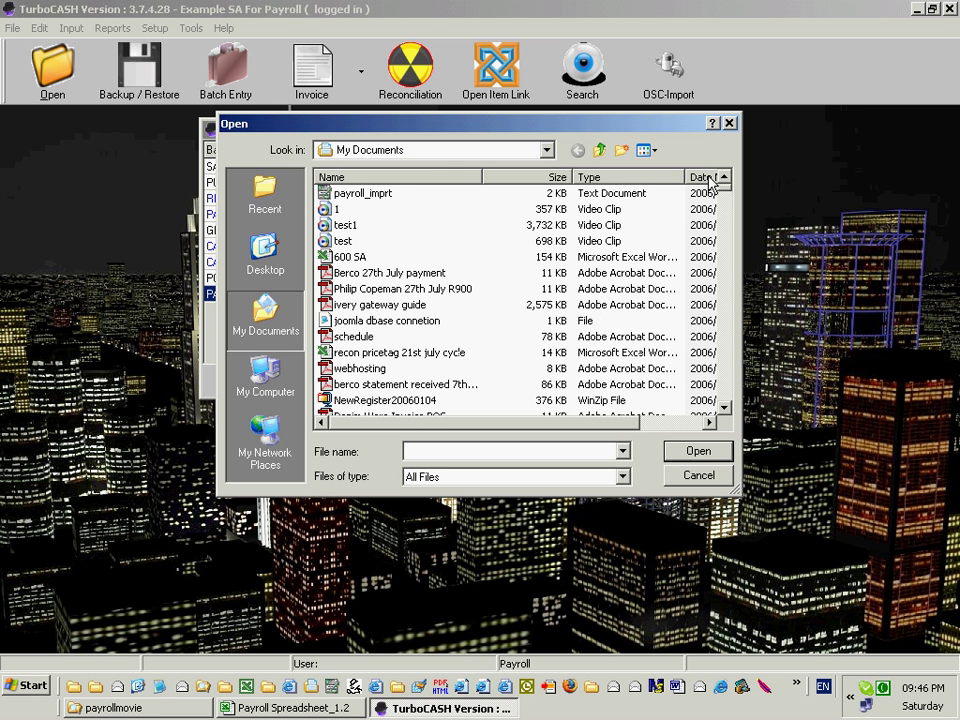
left_click(370, 199)
left_click(679, 451)
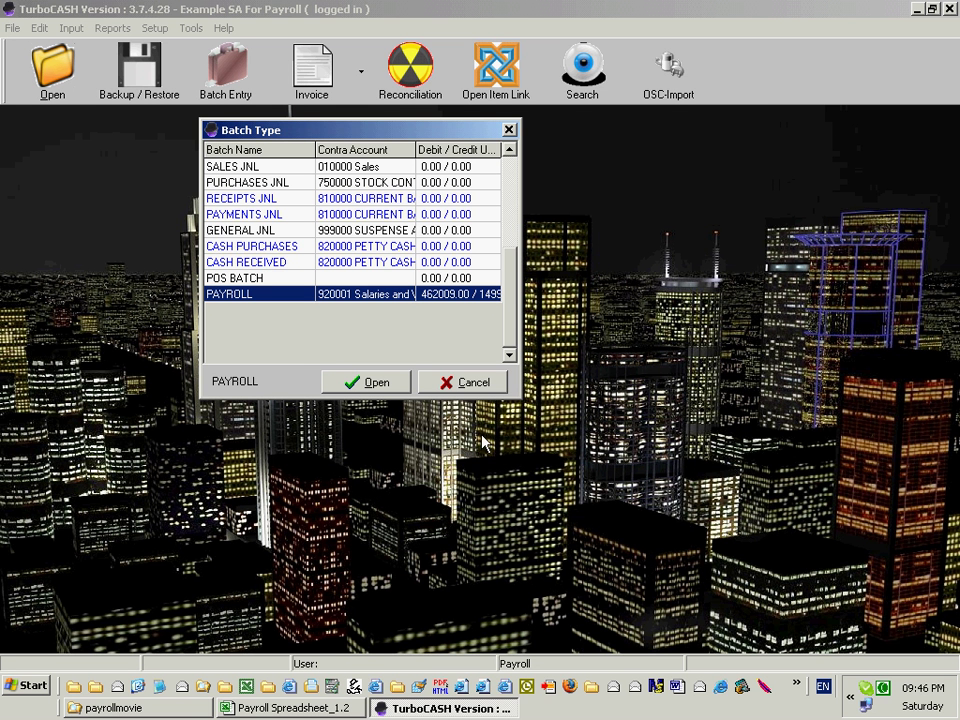
Open the PAYROLL batch, post its imported entries to the ledger and close the batch list
left_click(389, 381)
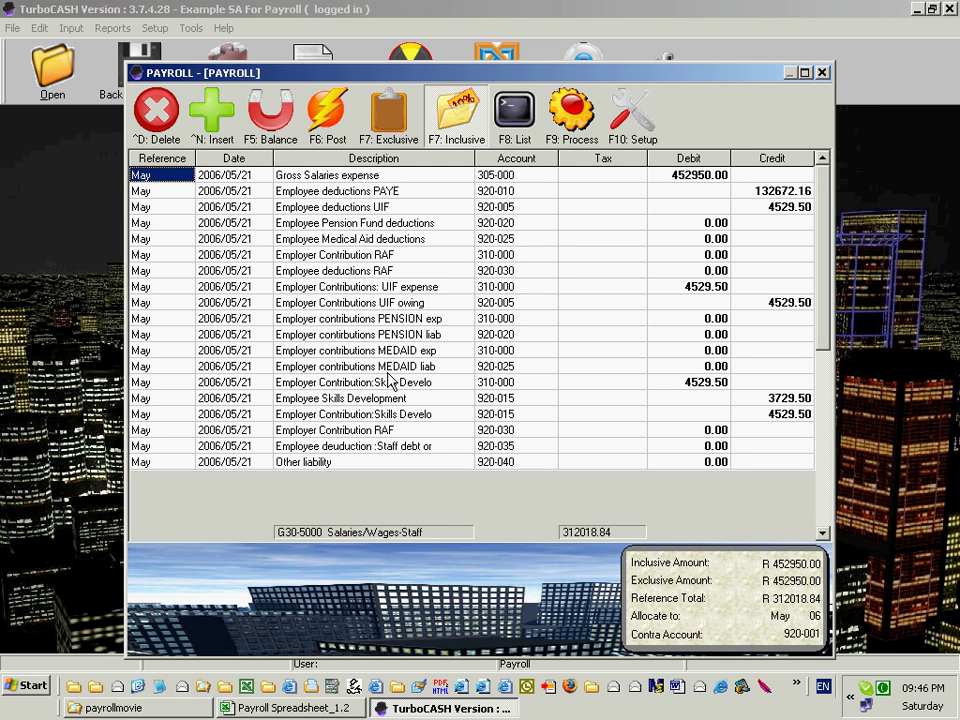
left_click(324, 118)
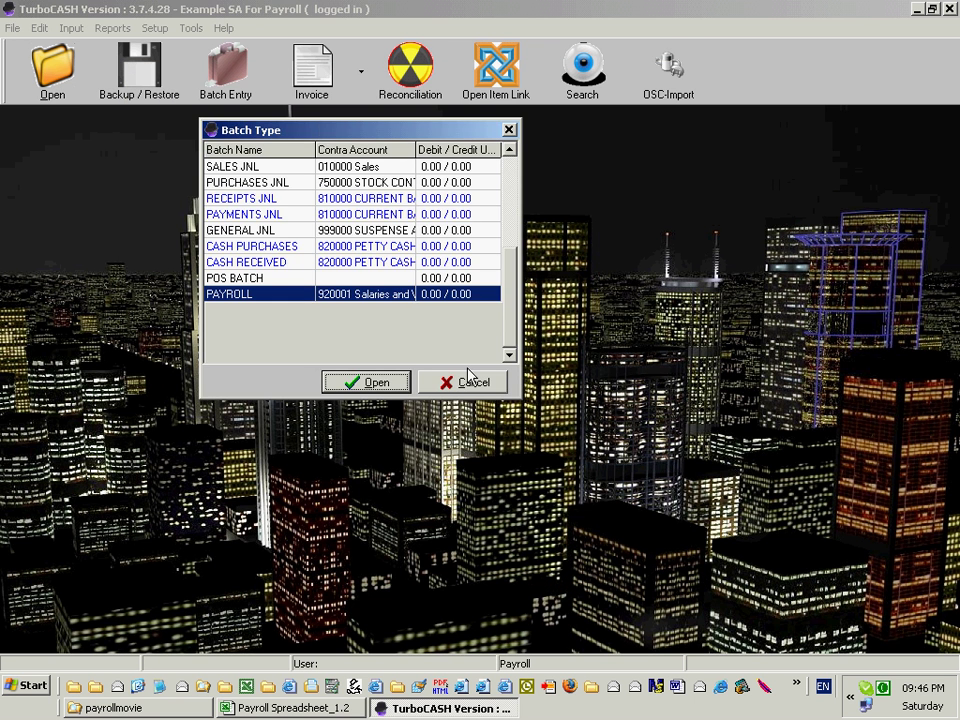
left_click(468, 378)
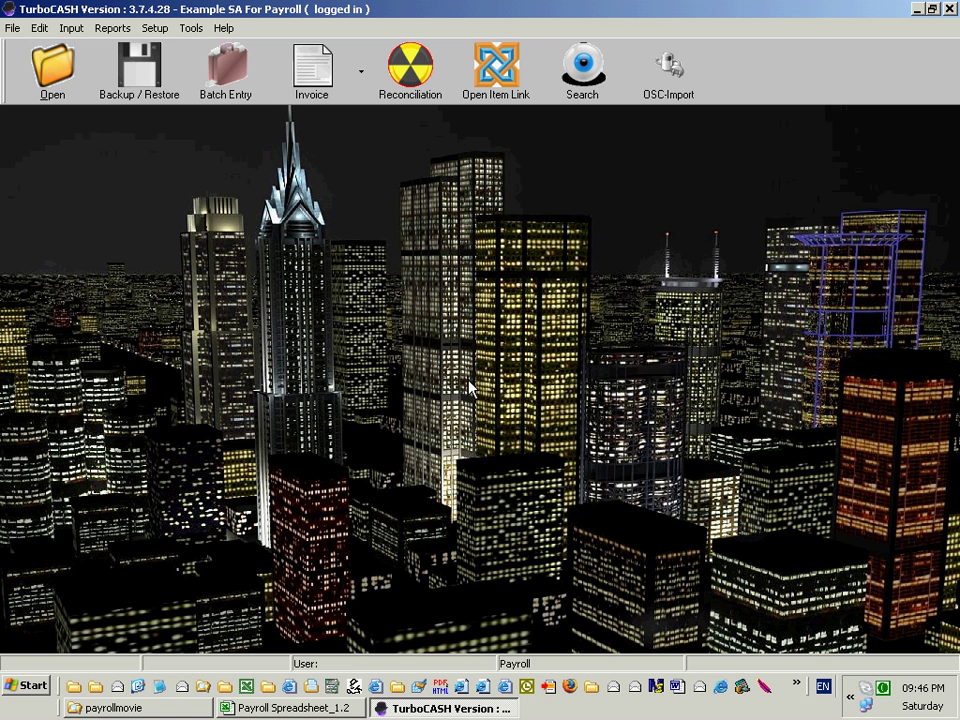
Display the trial balance and compare its staff salaries figure with the gross pay total on the PAYROLL sheet of Payroll Spreadsheet_1.2 in Excel
left_click(556, 482)
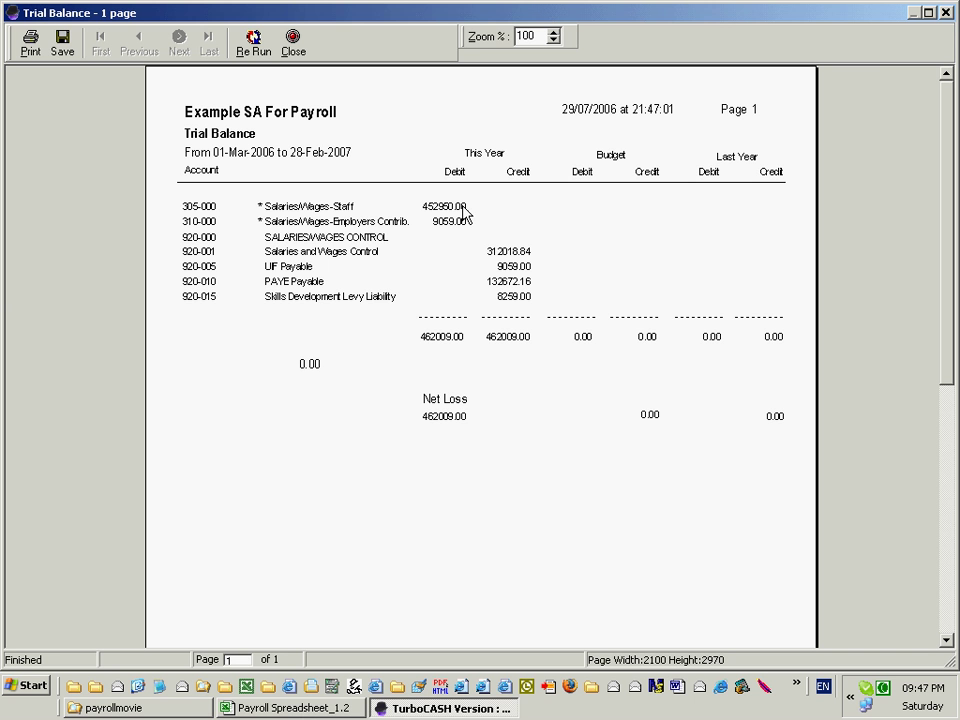
left_click(345, 711)
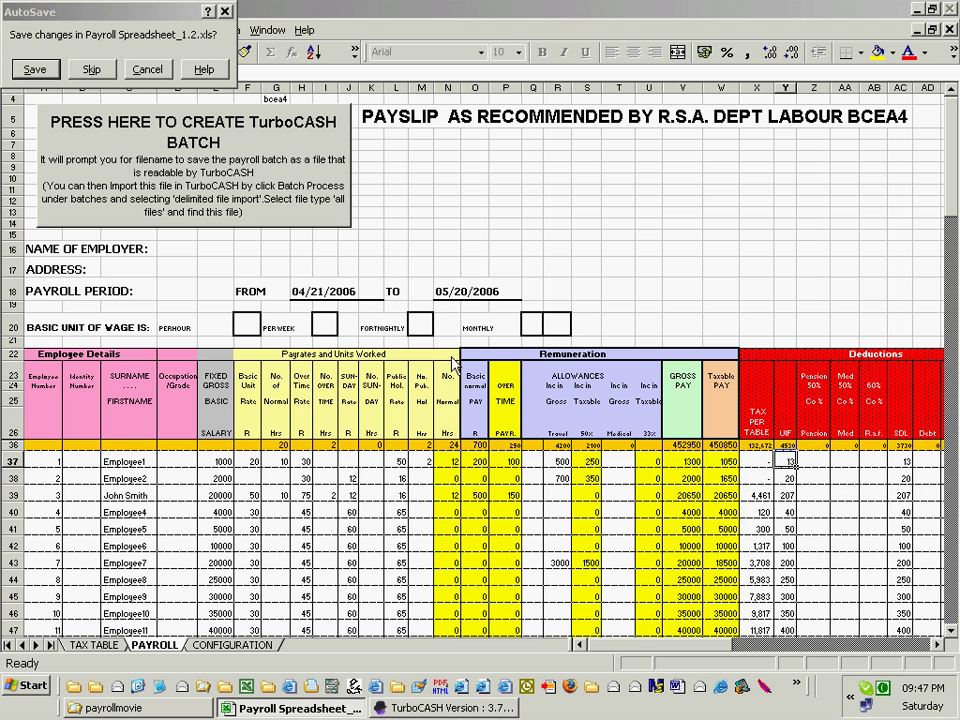
left_click(158, 71)
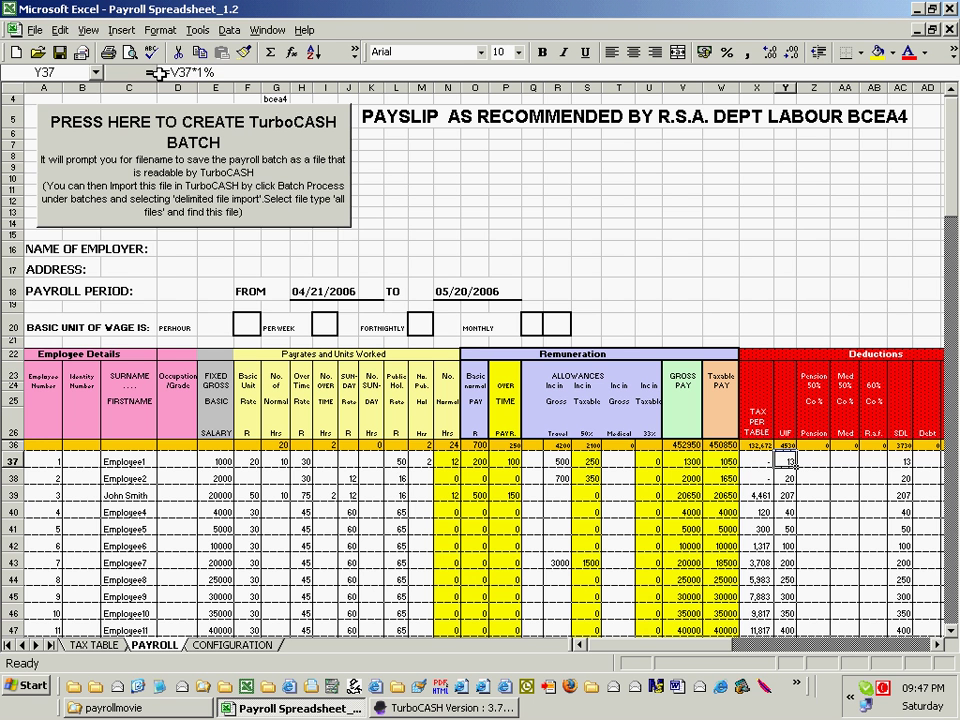
left_click(813, 647)
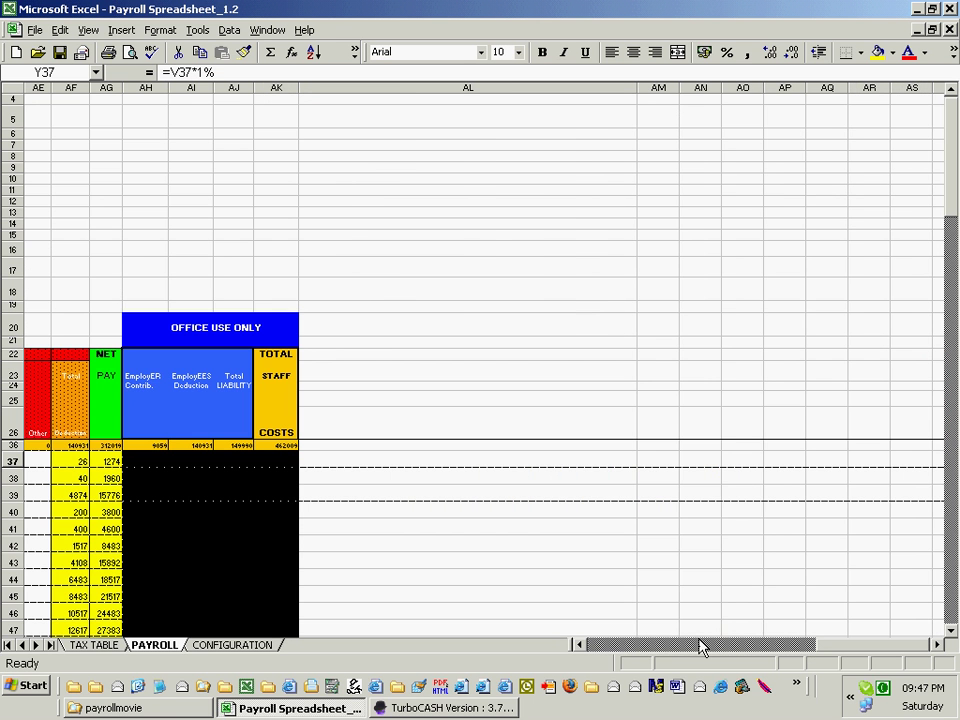
left_click_drag(822, 650, 780, 648)
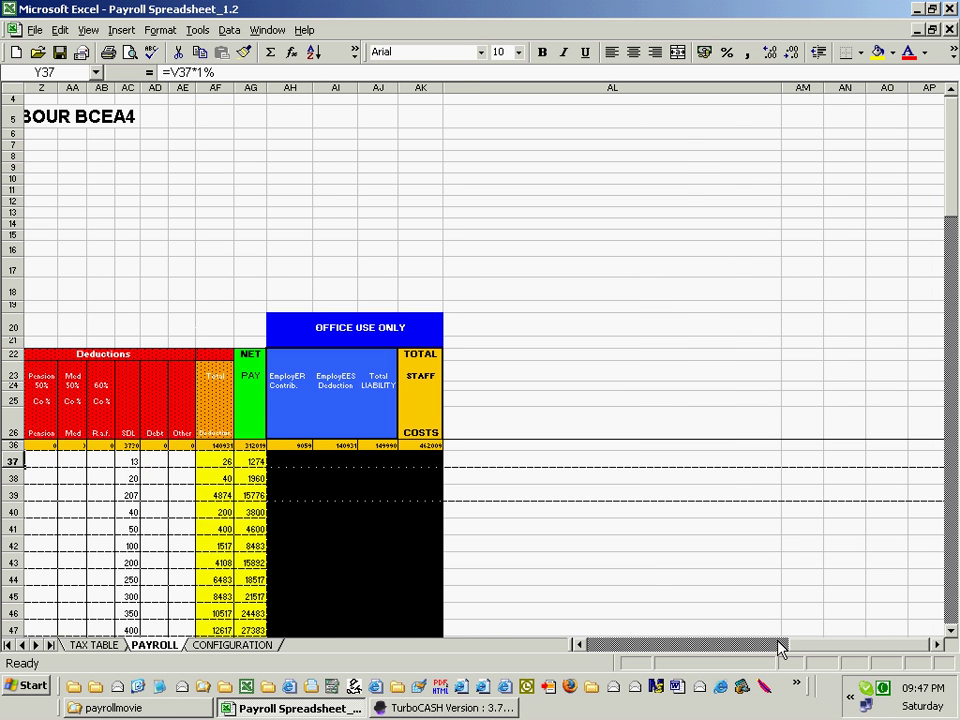
left_click(580, 646)
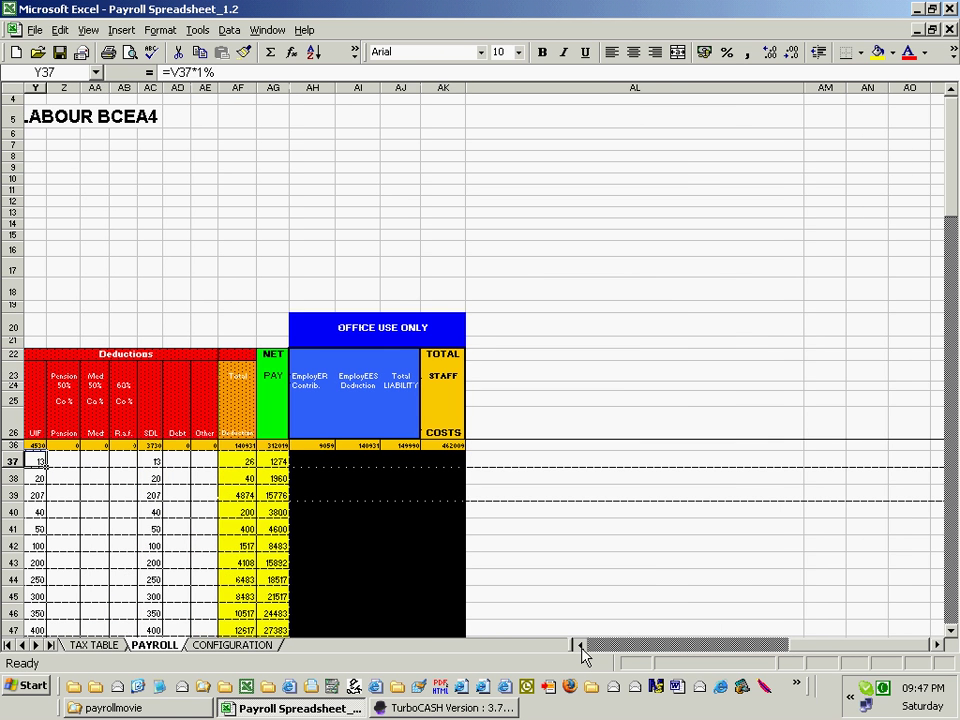
left_click(581, 647)
left_click(581, 647)
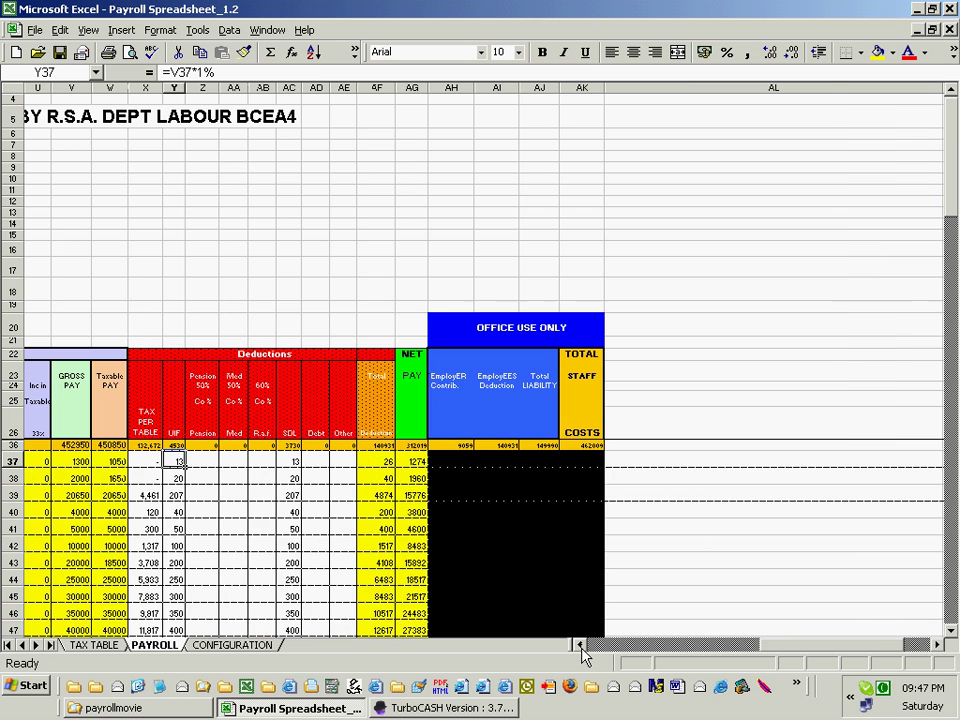
left_click(581, 647)
left_click(581, 647)
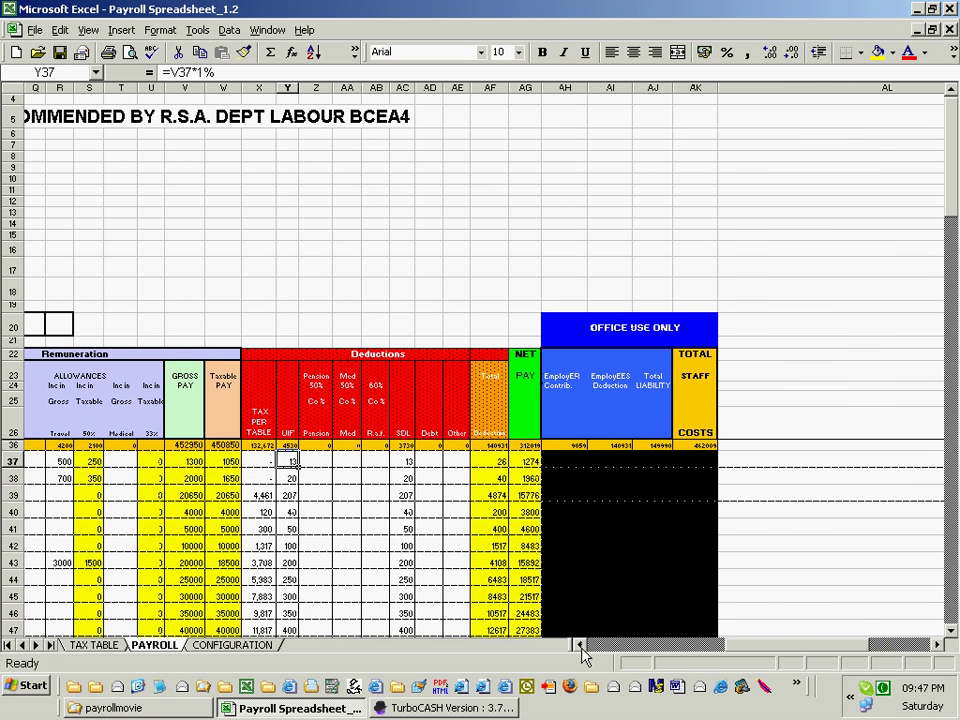
left_click(581, 647)
left_click(581, 647)
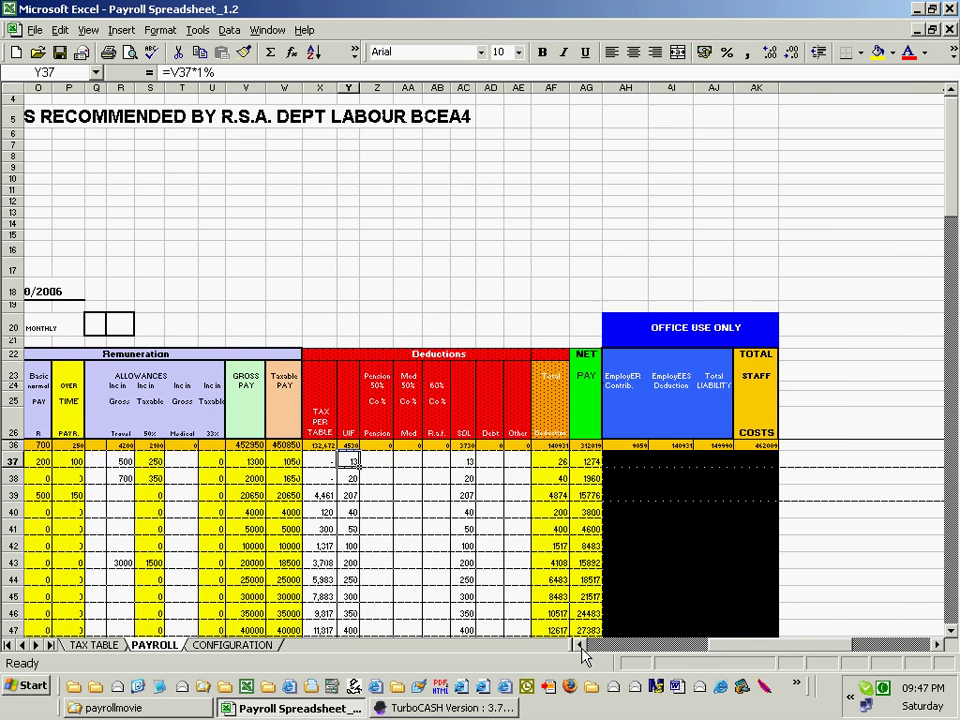
left_click(581, 647)
left_click(268, 446)
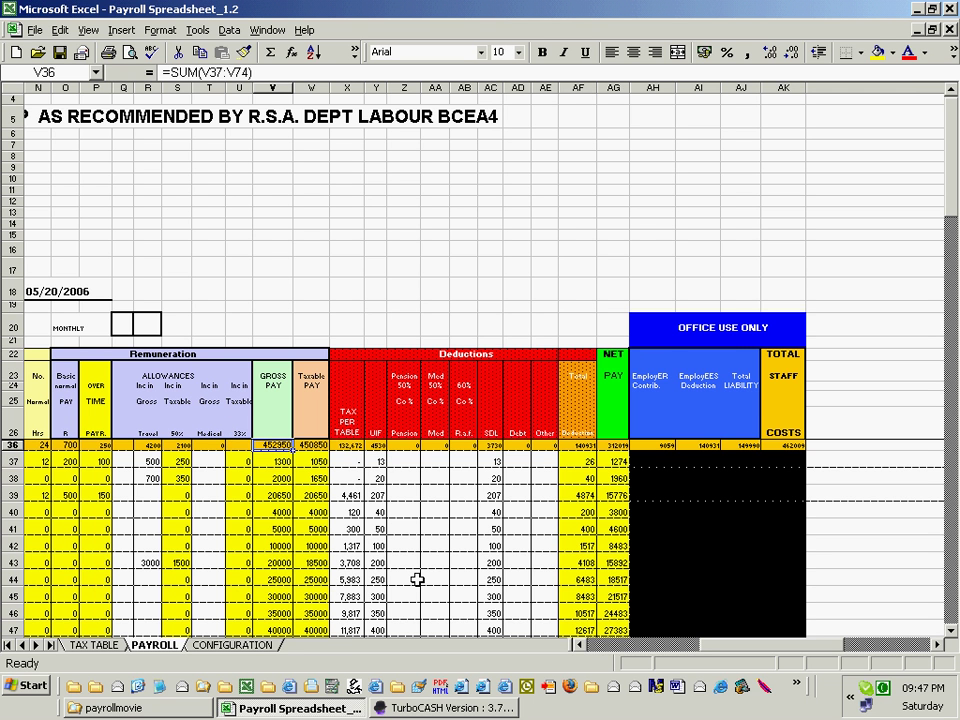
left_click(414, 708)
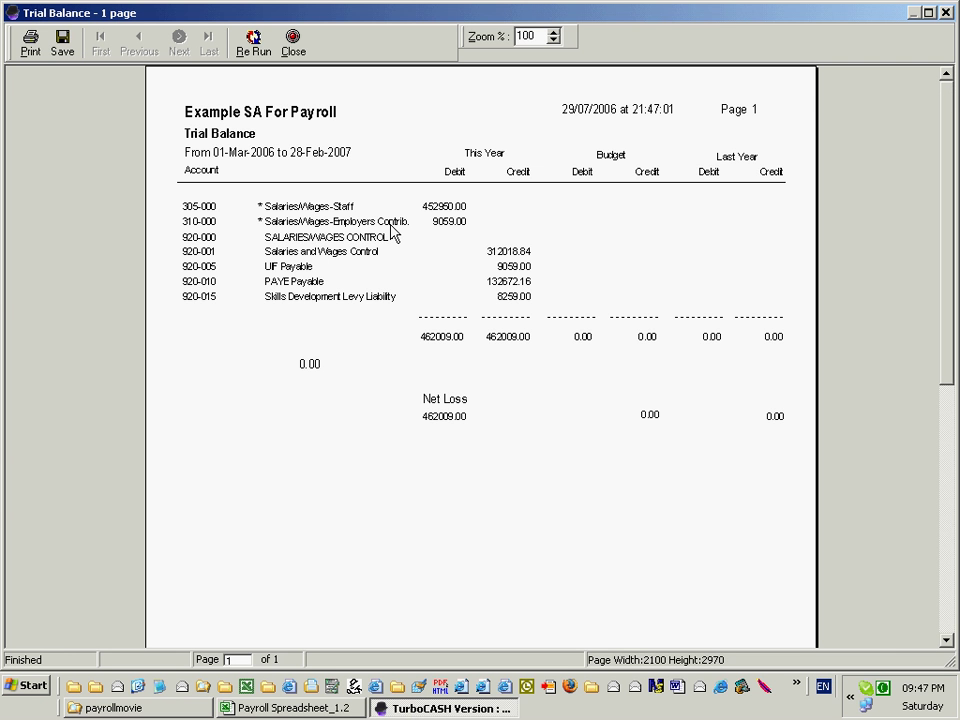
Compare the employer contribution total in the Excel payroll sheet with the employers' contribution account in the TurboCASH trial balance
left_click(330, 709)
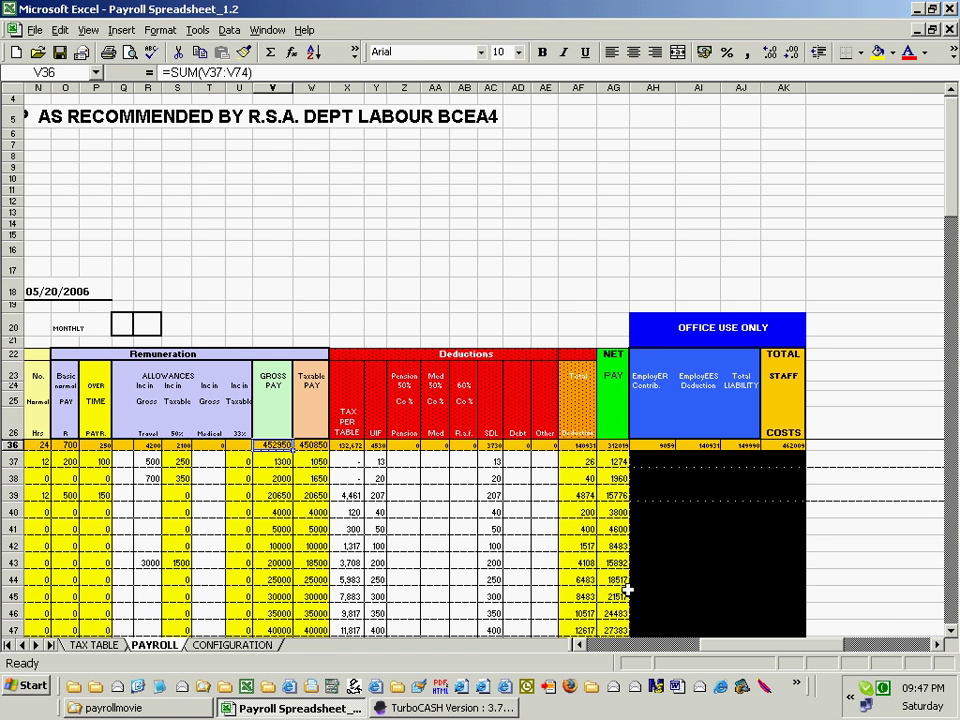
left_click(622, 446)
left_click(667, 446)
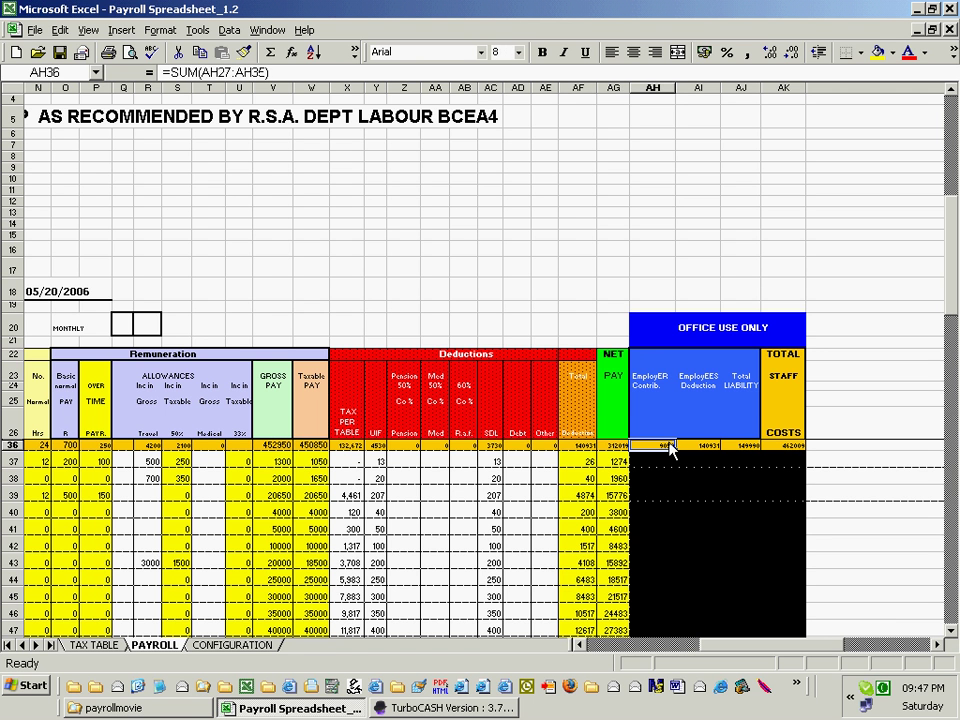
left_click(418, 709)
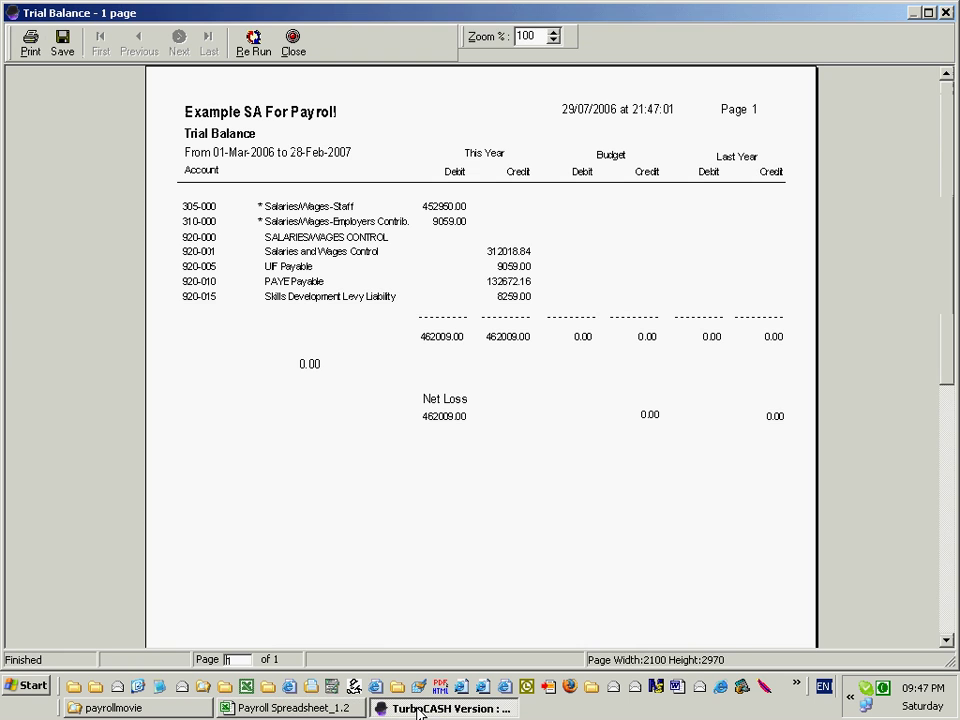
Compare the net pay total on the PAYROLL sheet in Excel with the Salaries and Wages Control account in the TurboCASH trial balance
left_click(418, 709)
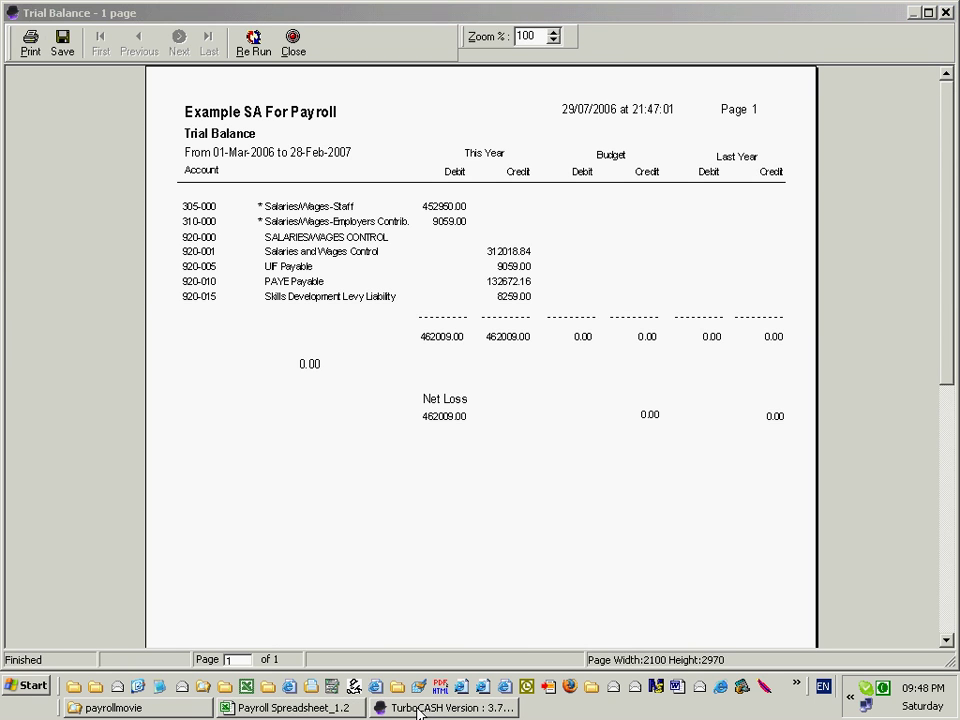
left_click(318, 709)
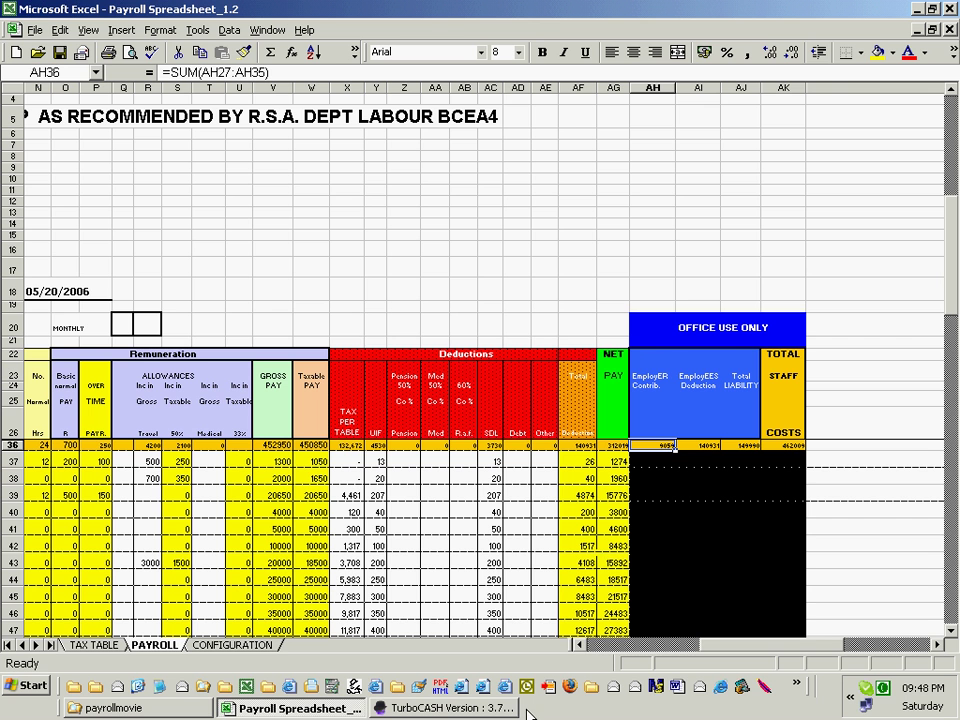
left_click(474, 708)
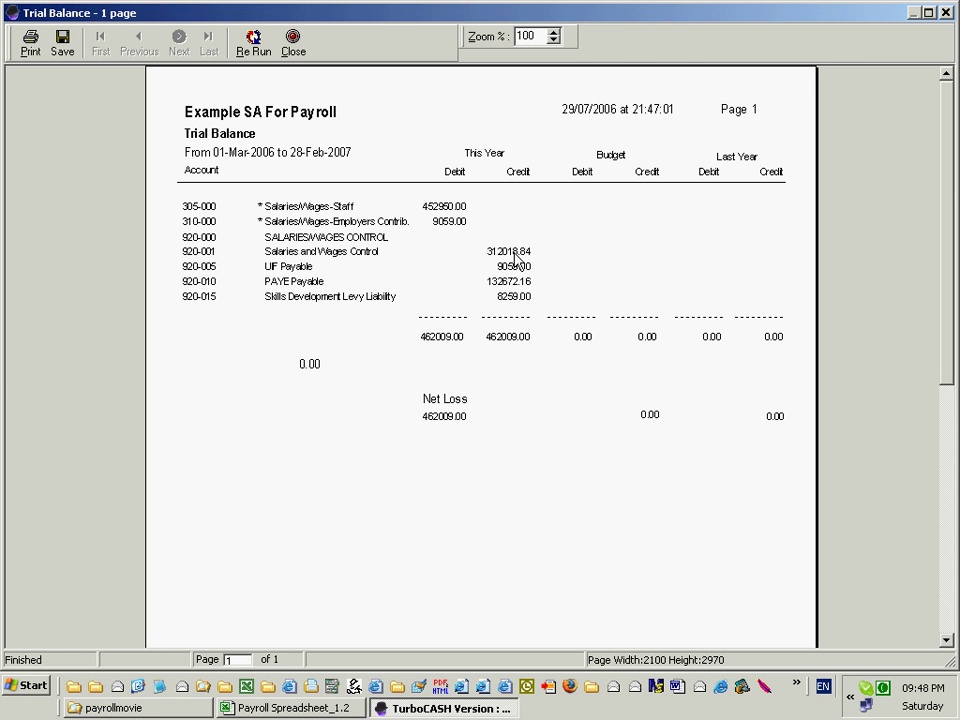
left_click(266, 708)
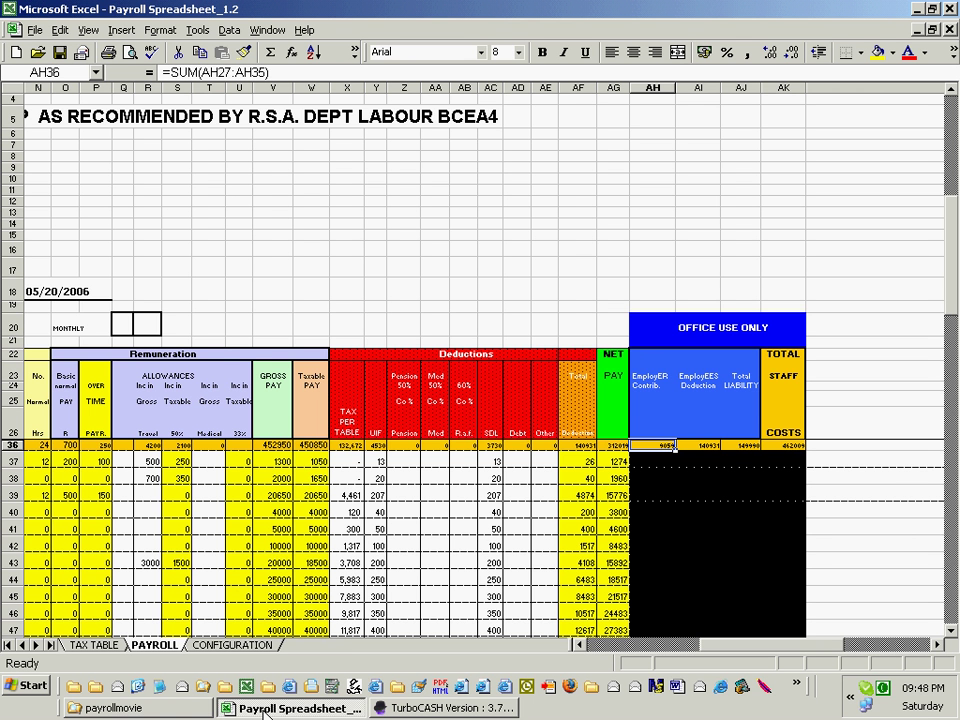
left_click(403, 708)
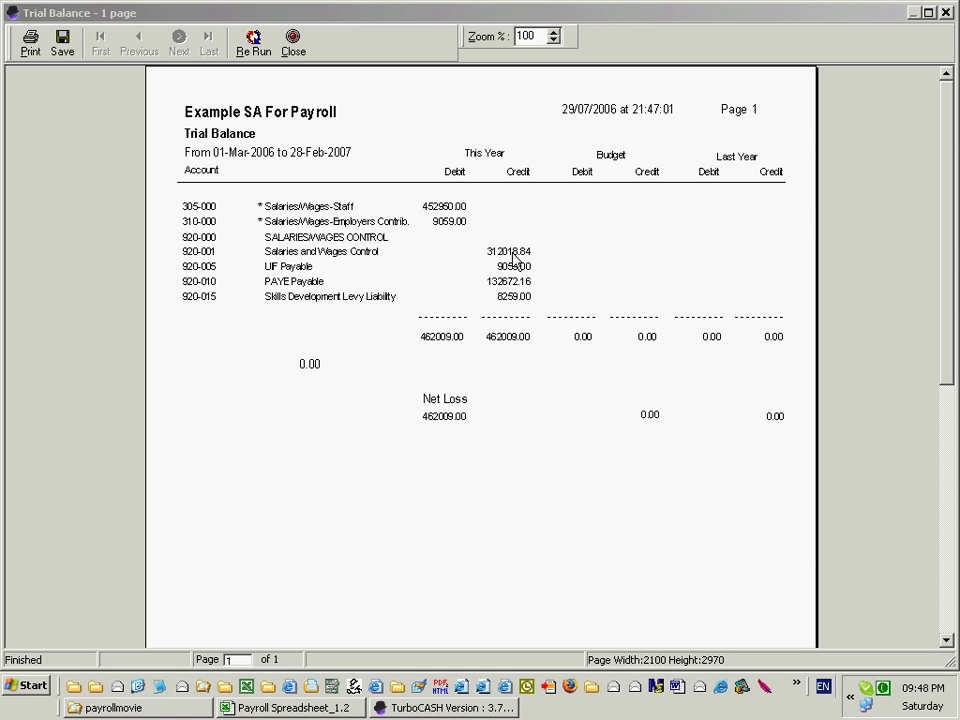
left_click(292, 707)
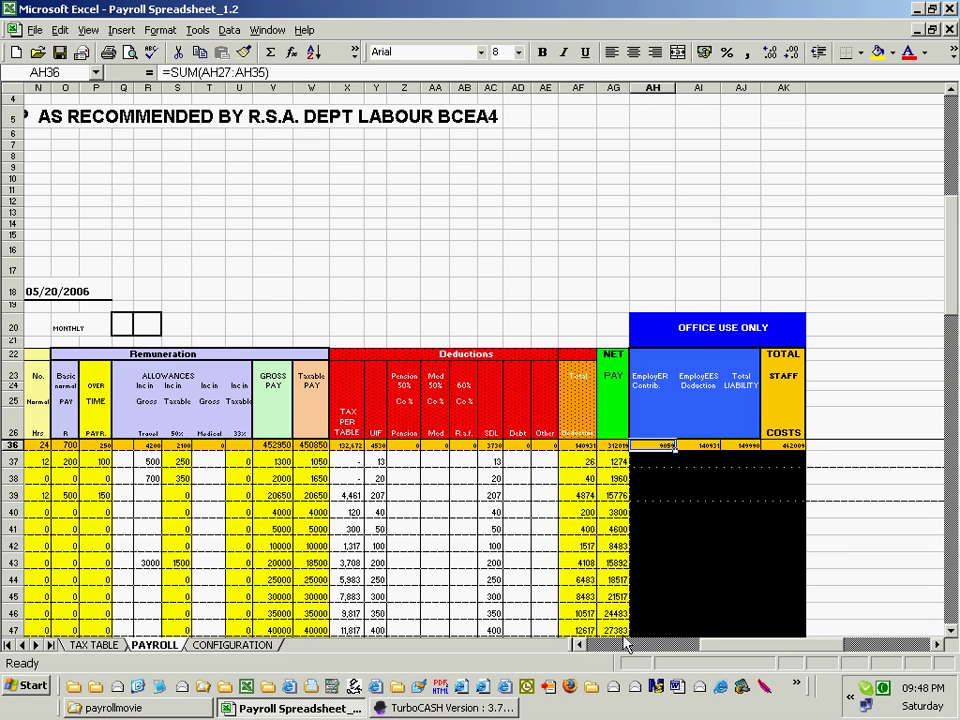
left_click(622, 448)
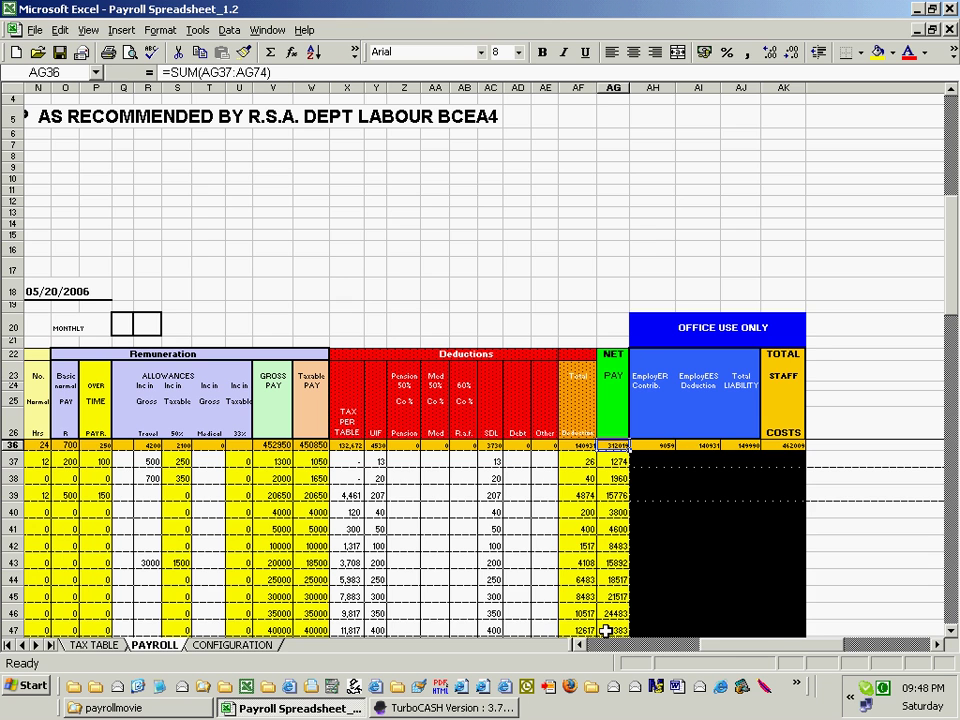
key("alt+Tab")
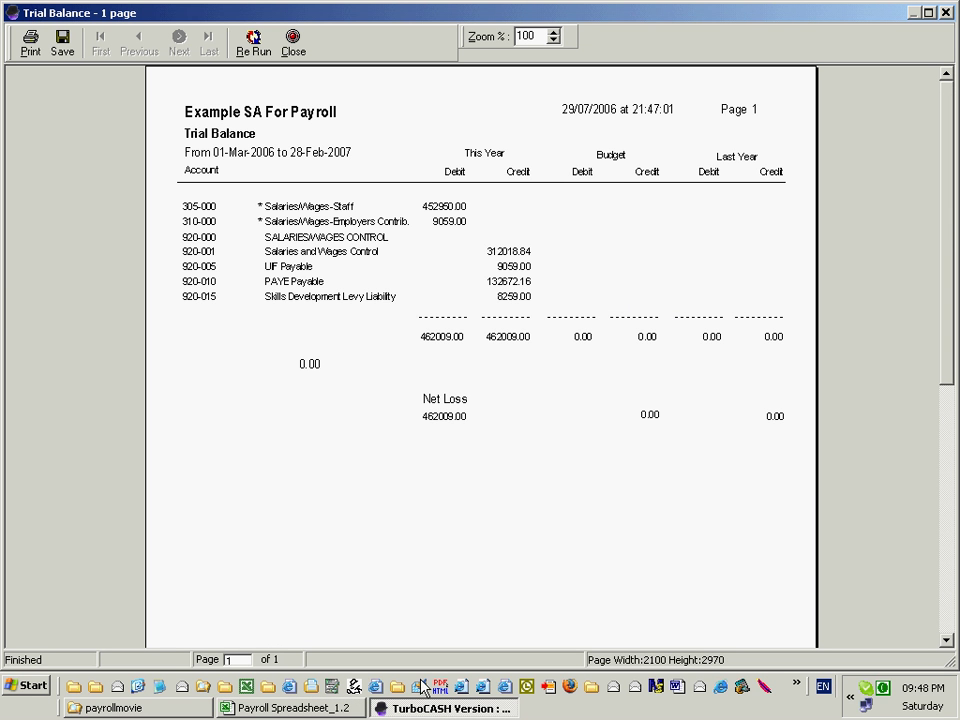
left_click(290, 708)
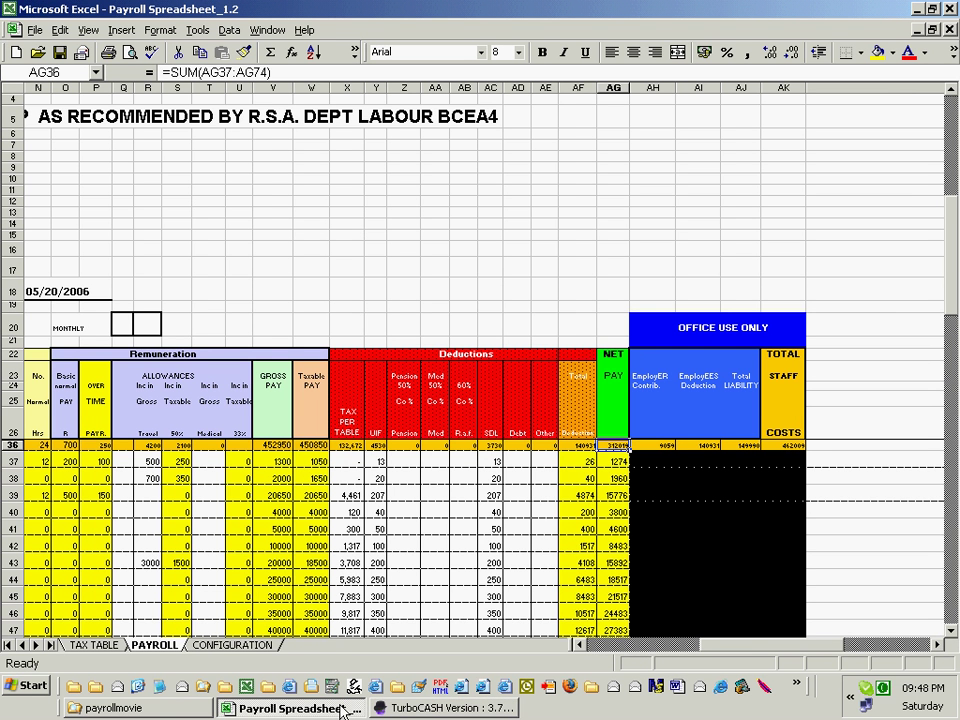
left_click(382, 708)
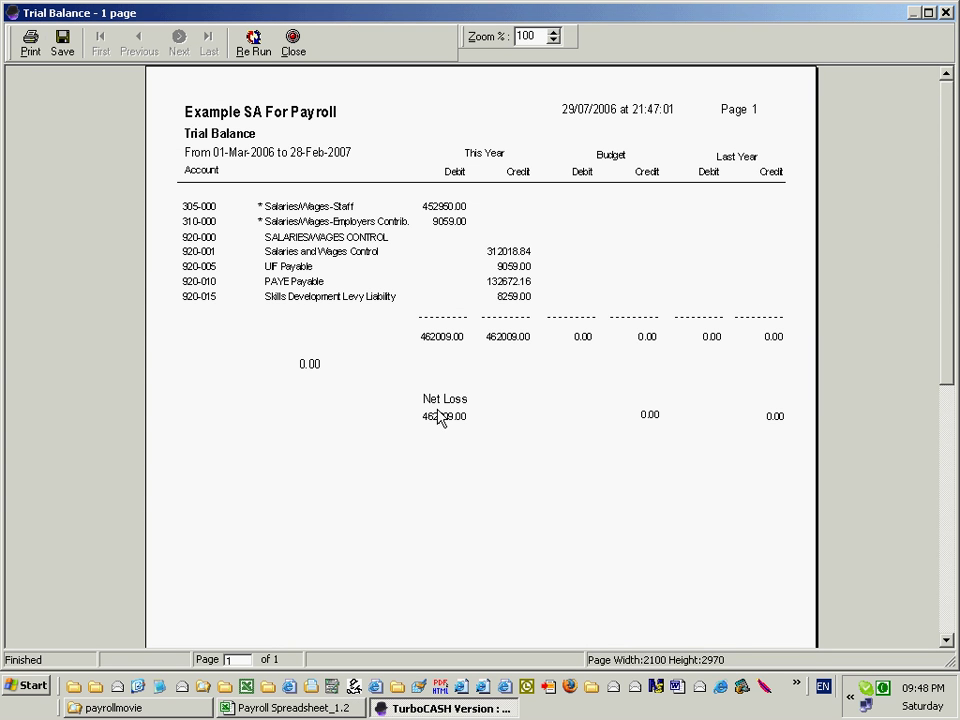
Check the UIF deduction and employer contribution totals in the Excel payroll sheet against UIF Payable in the TurboCASH trial balance
left_click(327, 710)
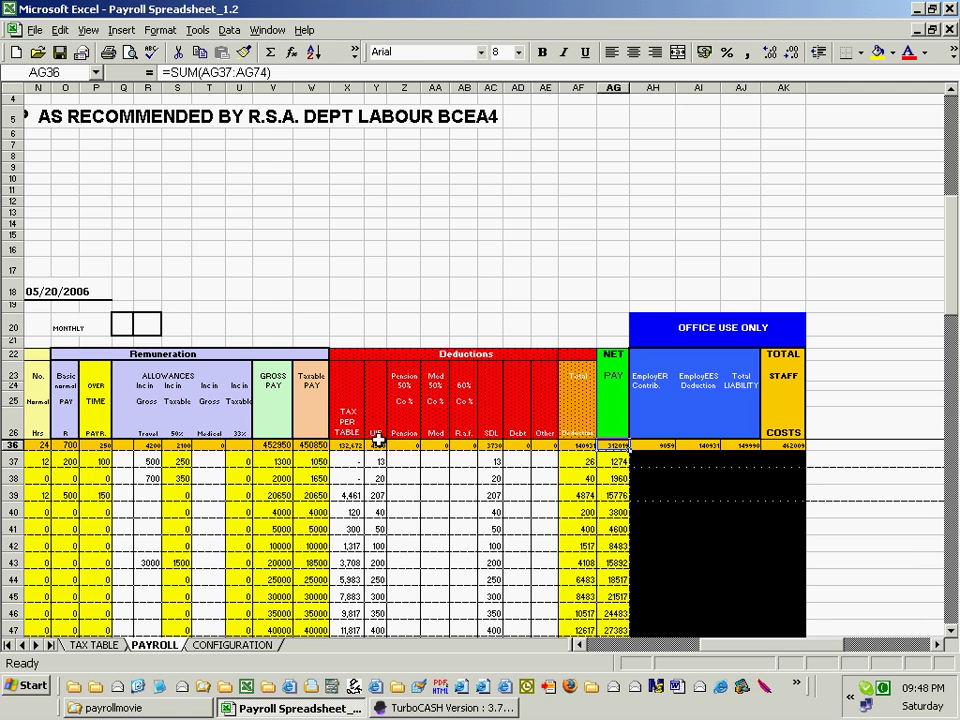
left_click(375, 444)
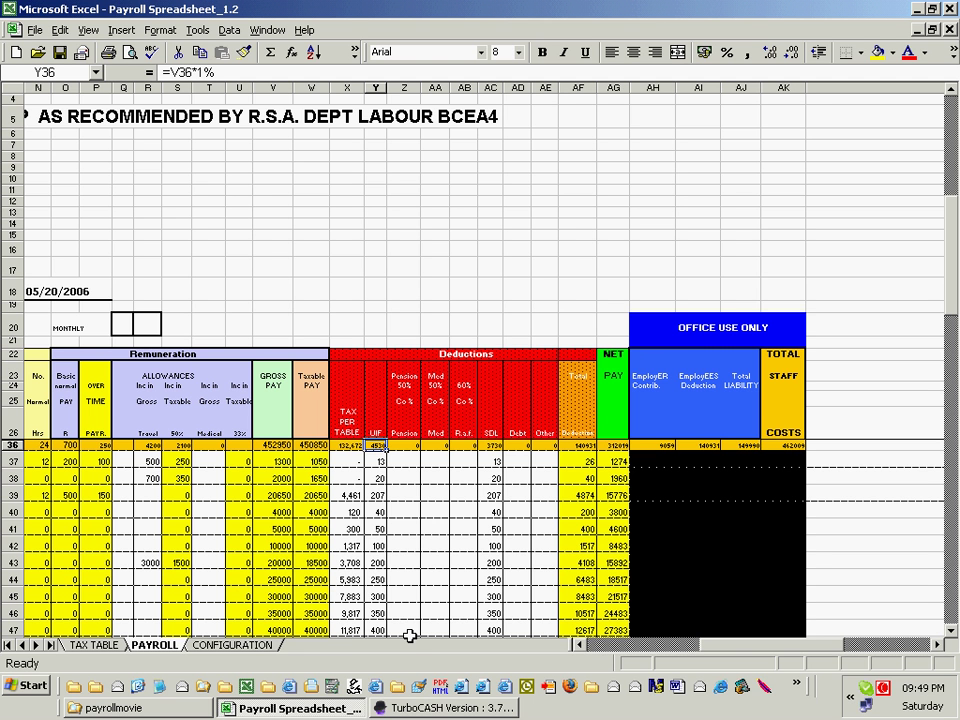
left_click_drag(586, 646, 580, 646)
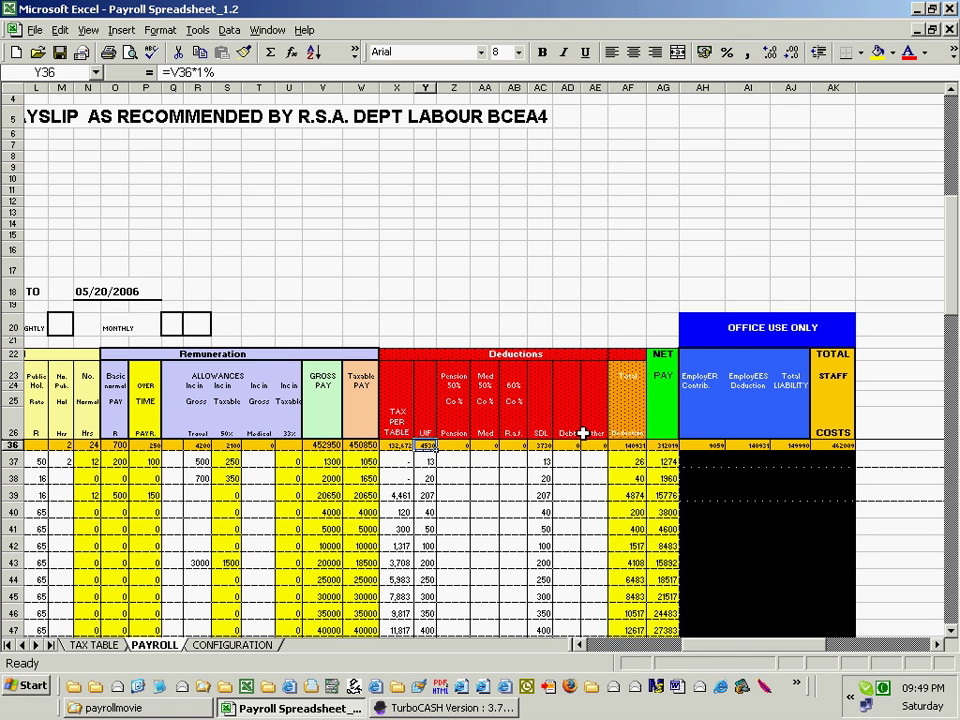
left_click(710, 446)
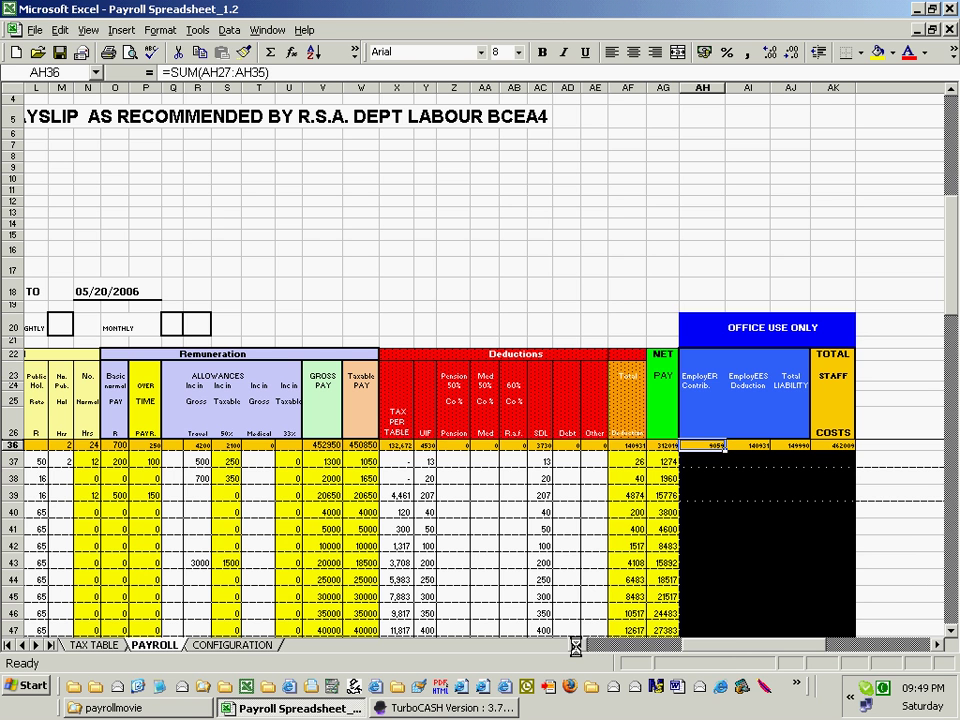
left_click(481, 708)
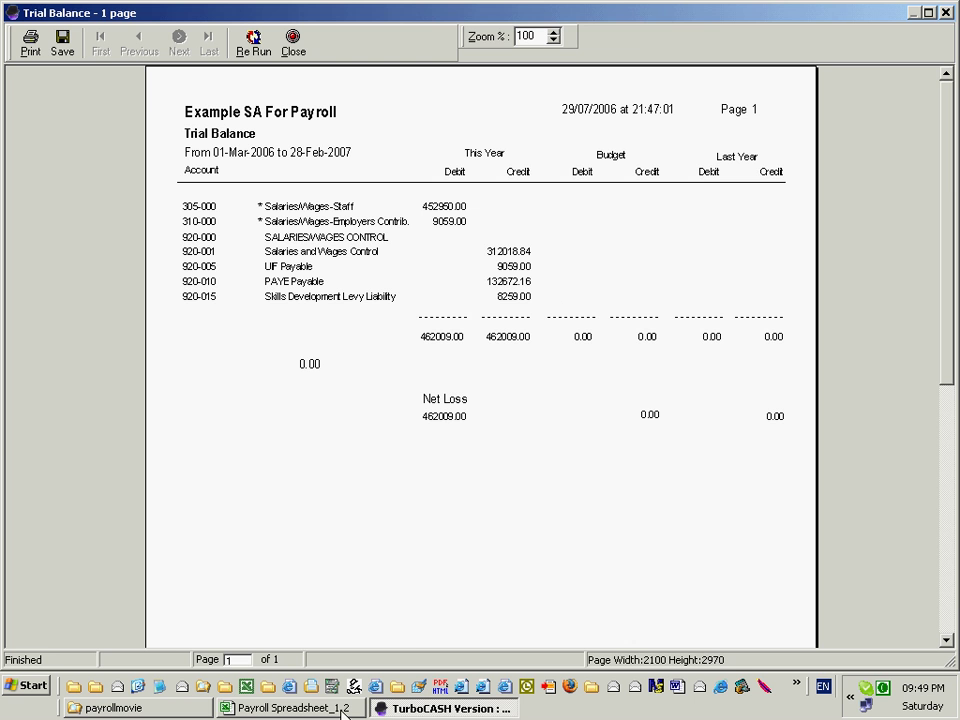
Check the total liability figure in the Excel payroll sheet against the payable accounts in the TurboCASH trial balance
left_click(290, 708)
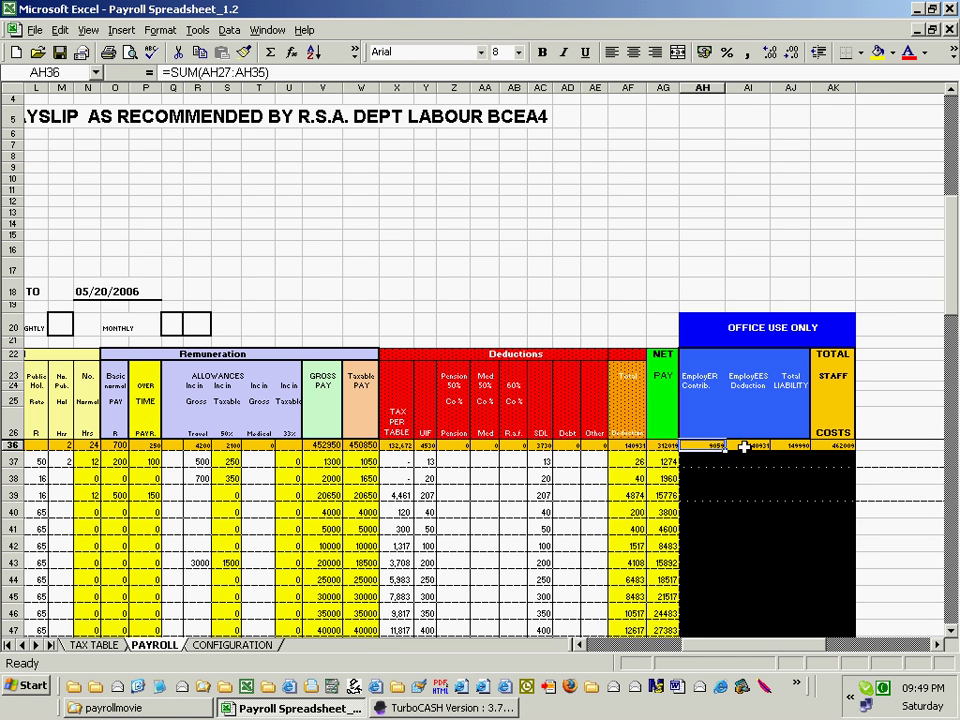
left_click(790, 445)
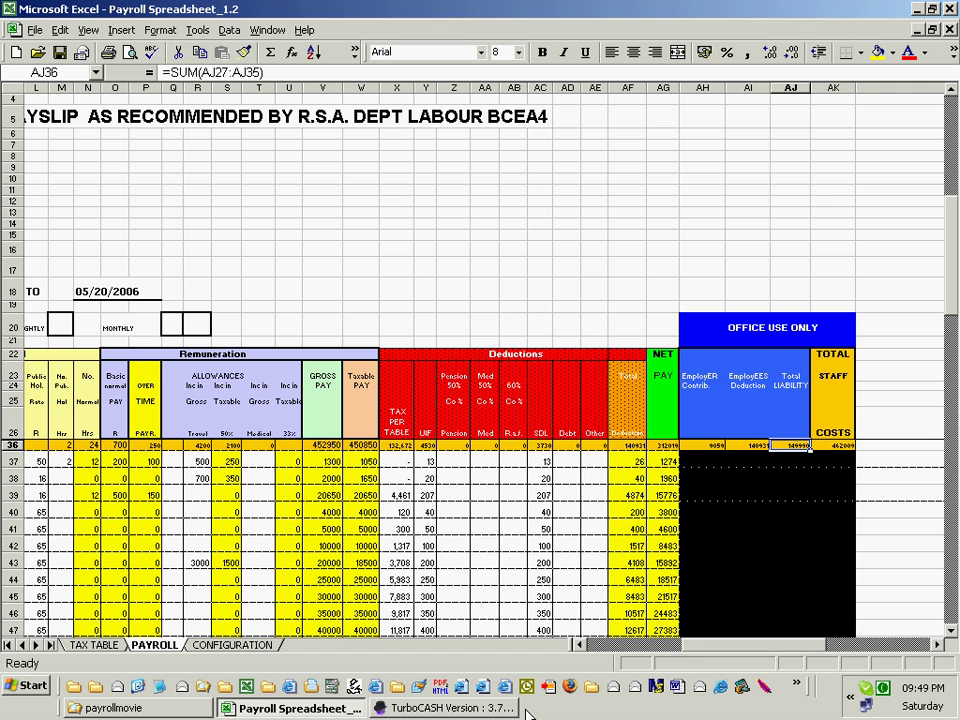
left_click(442, 708)
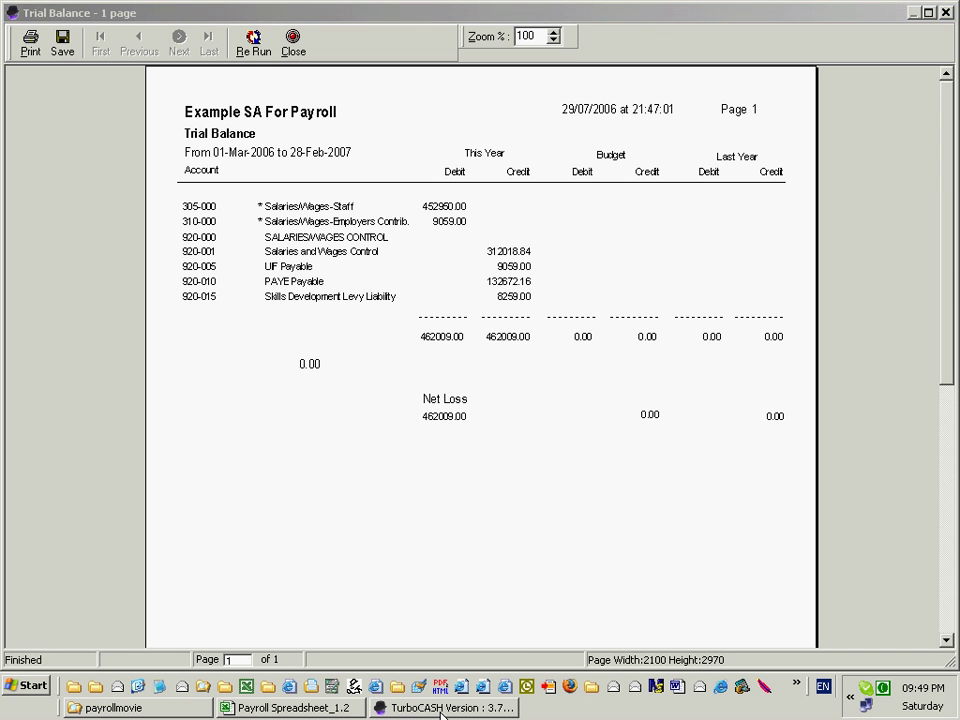
Compare the Tax Per Table total in the Excel payroll sheet with the PAYE Payable account in the TurboCASH trial balance
left_click(300, 708)
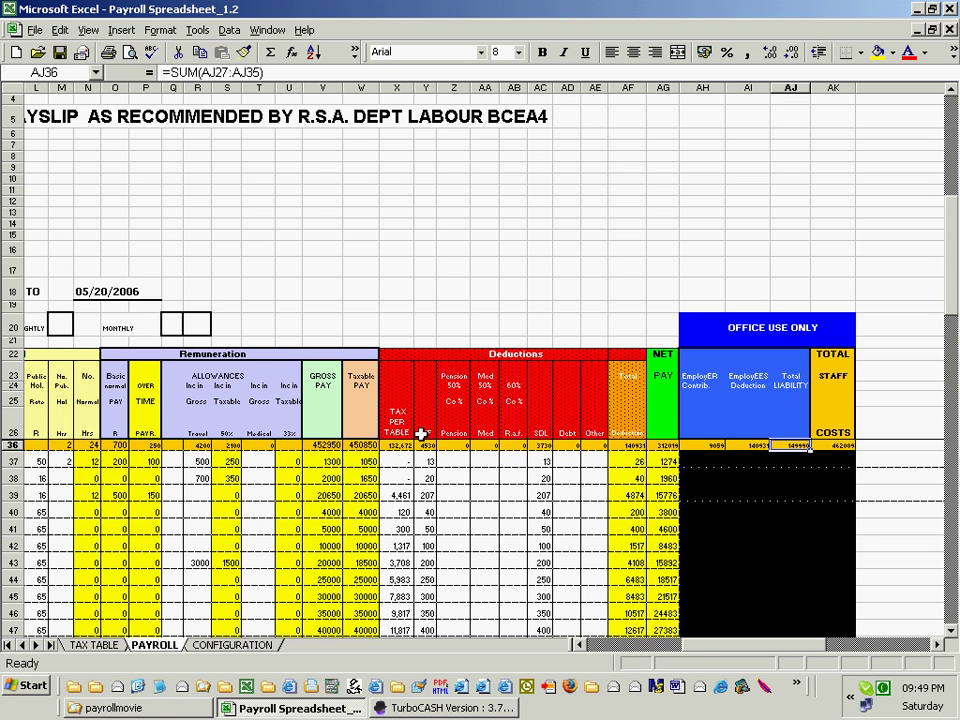
left_click(404, 446)
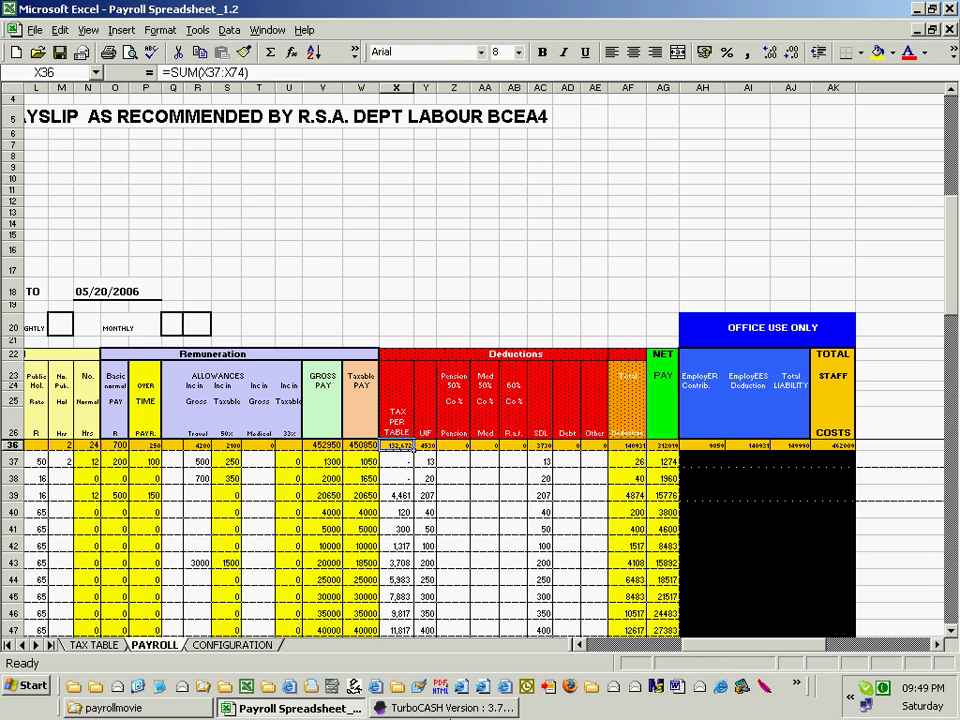
left_click(481, 708)
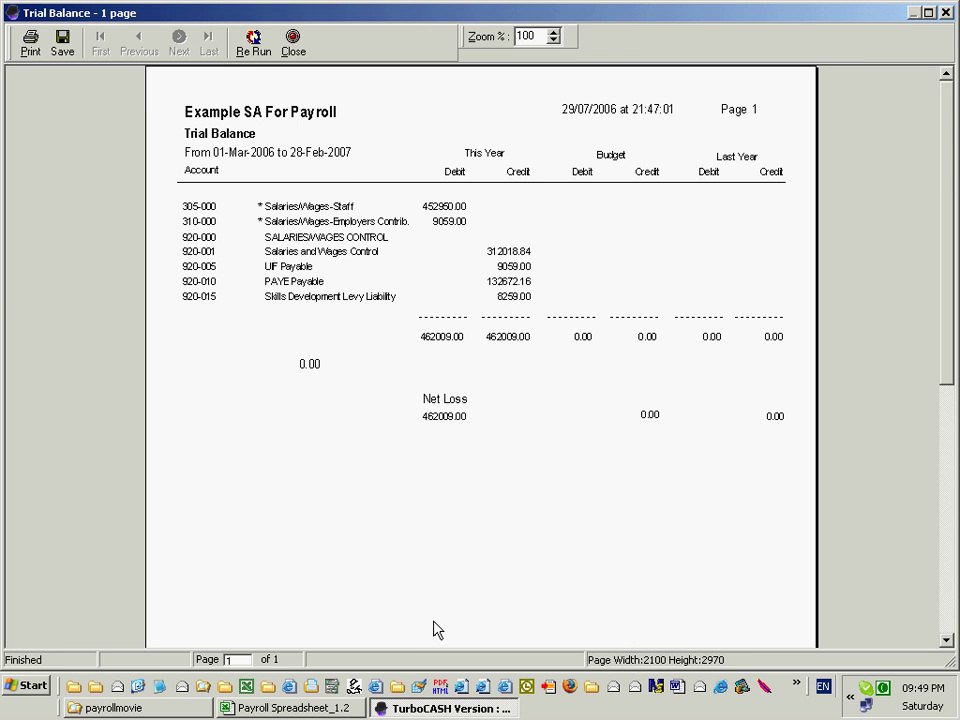
Compare the SDL deduction total in the Excel payroll sheet with the Skills Development Levy Liability account in the TurboCASH trial balance
left_click(342, 709)
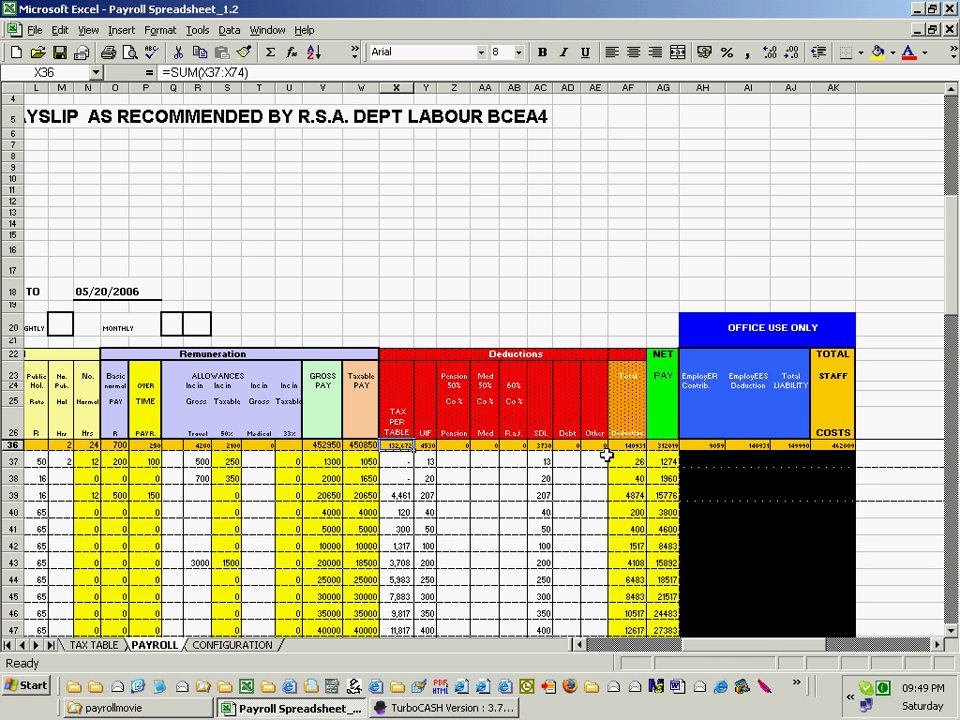
left_click(541, 445)
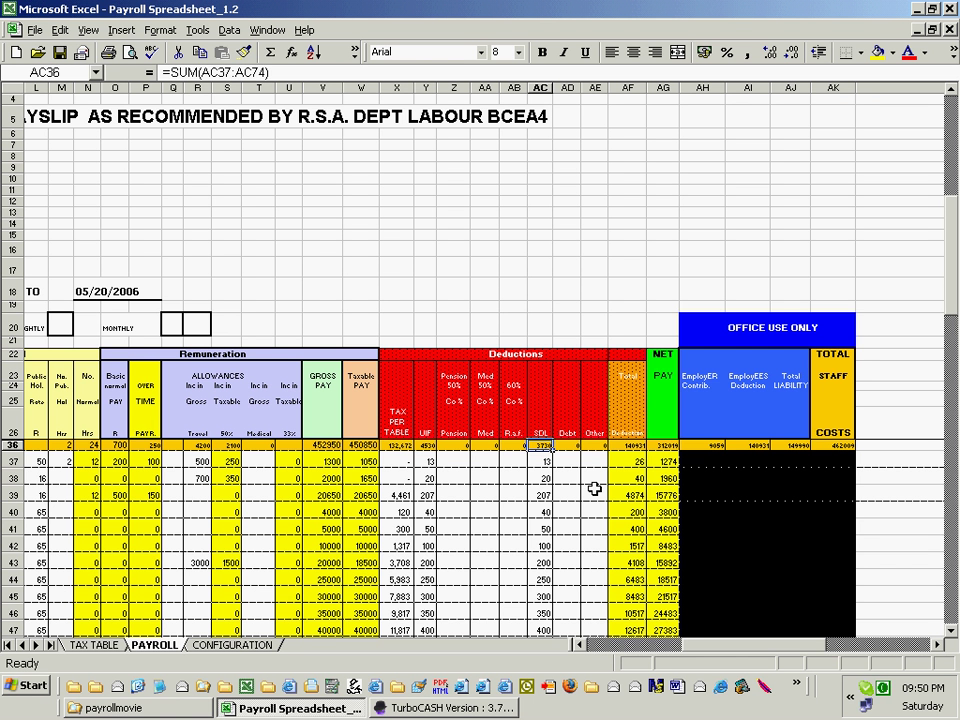
left_click(440, 710)
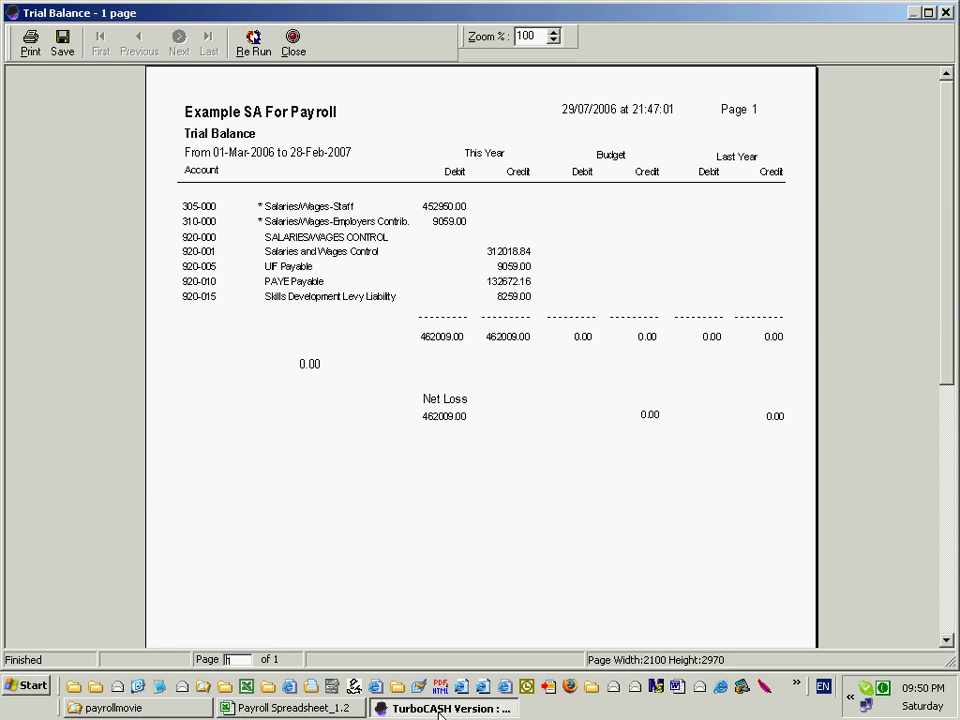
left_click(440, 713)
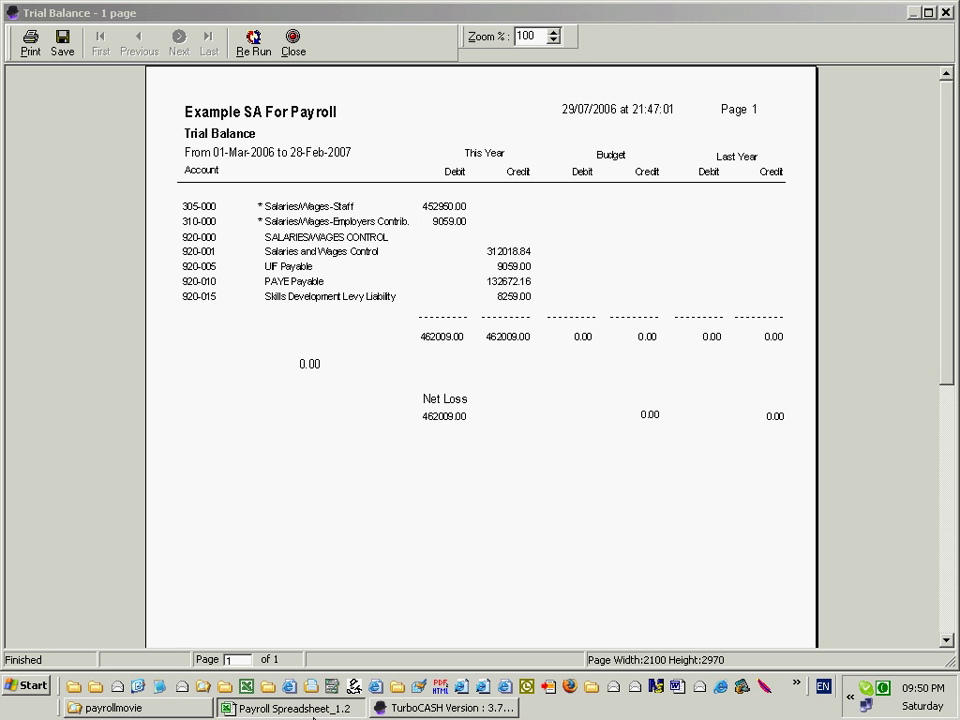
Look over the payrates and units worked columns of the Excel payroll sheet and return to the TurboCASH trial balance
left_click(313, 708)
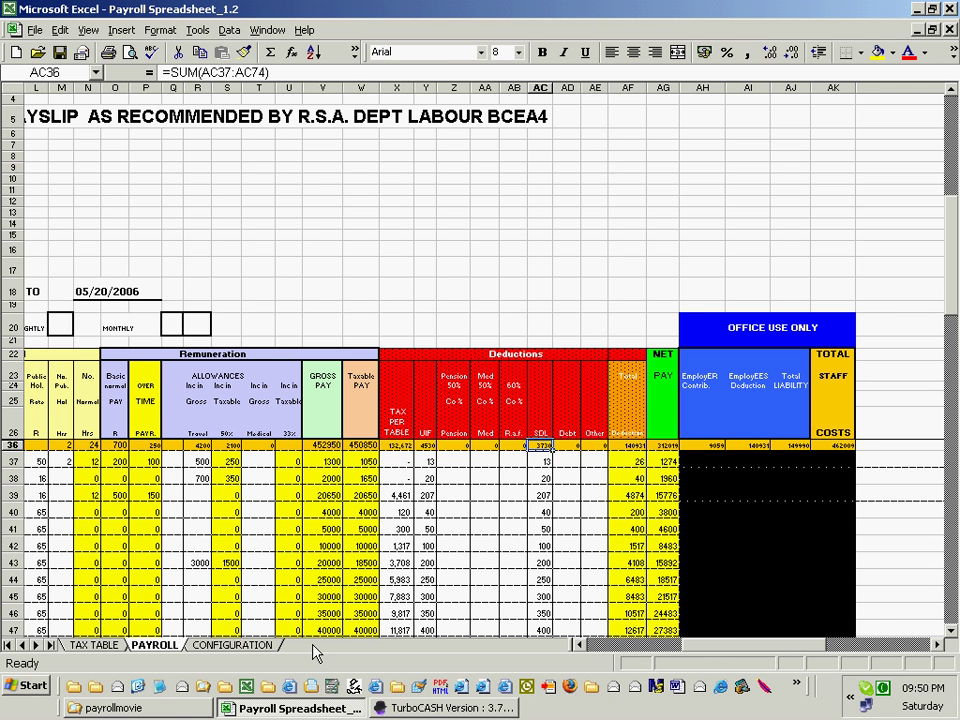
left_click(581, 645)
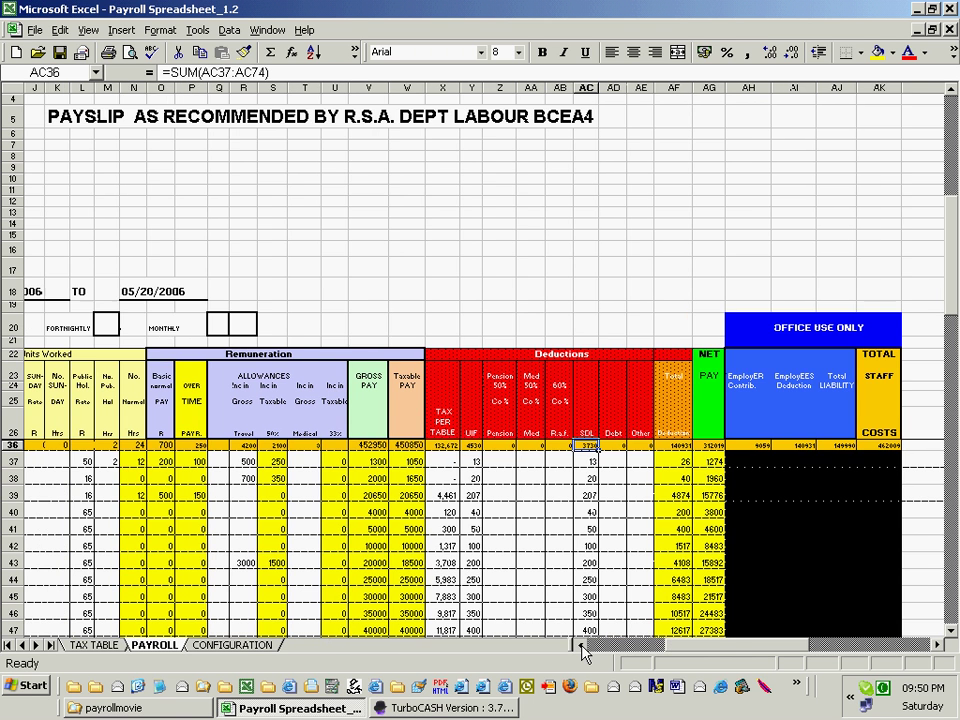
left_click(581, 645)
left_click(581, 645)
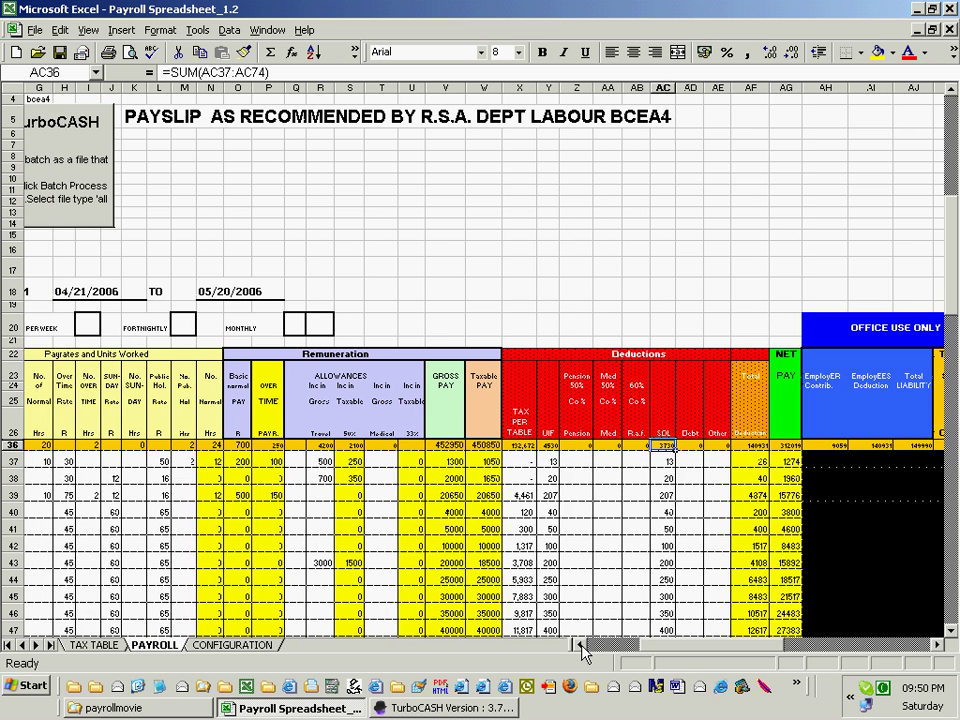
left_click(581, 645)
left_click(430, 709)
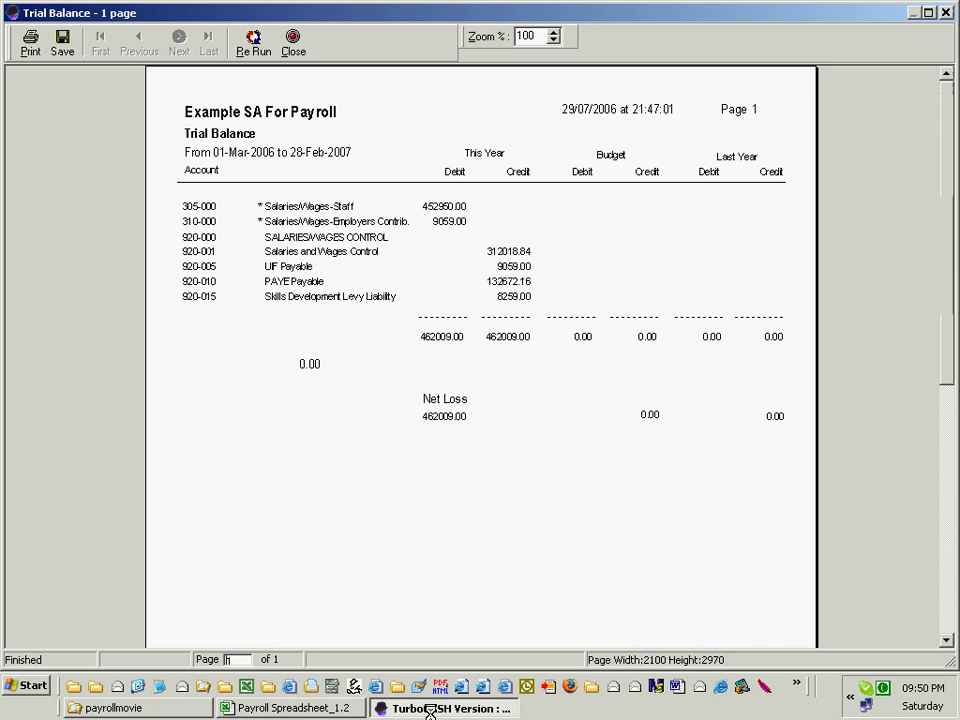